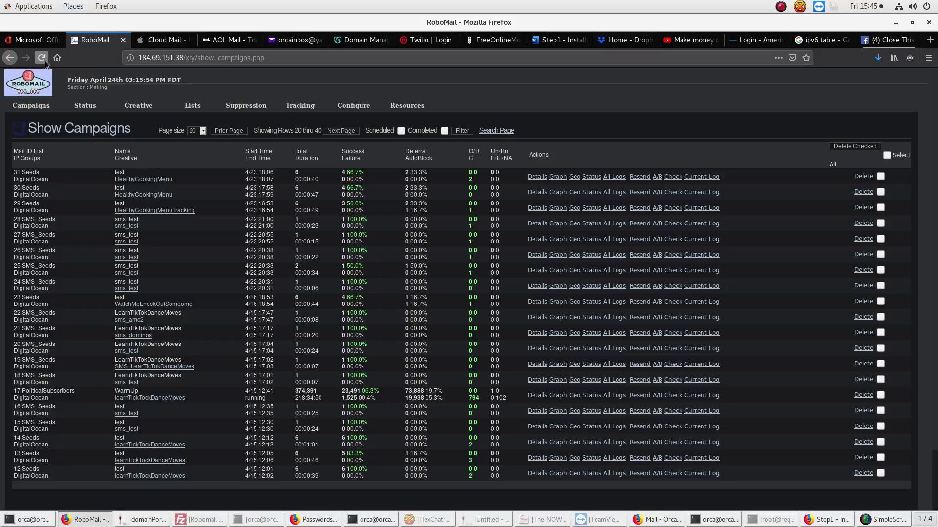
Step: Reload the Show Campaigns page and confirm resending its data to get fresh delivery counts
{"action": "left_click", "coordinate": [42, 58]}
{"action": "left_click", "coordinate": [706, 259]}
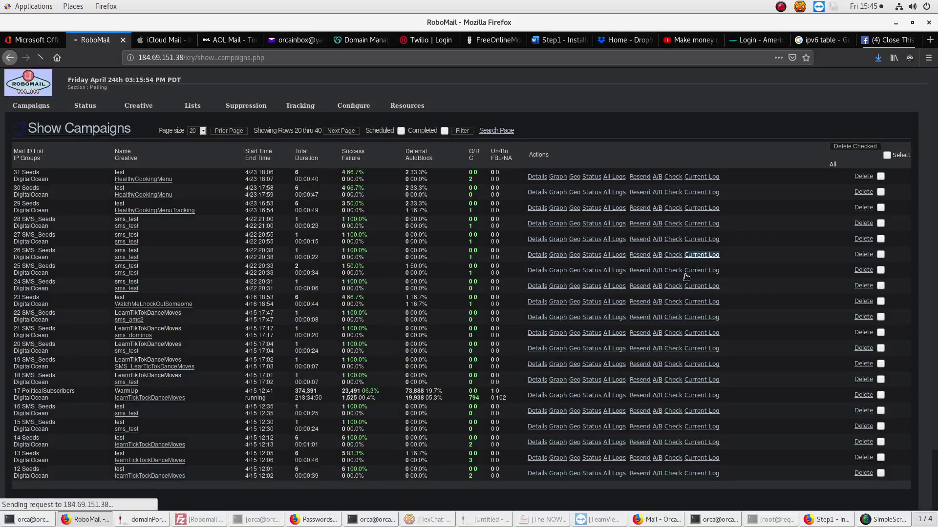
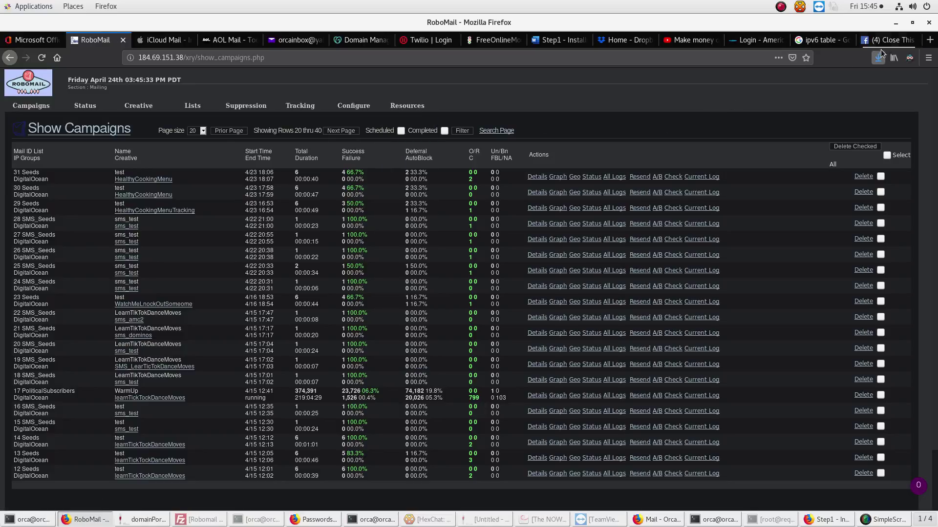
Step: Close the leftover Facebook '(4) Close This Tab' tab, returning to the 'ipv6 table' image results
{"action": "left_click", "coordinate": [881, 42]}
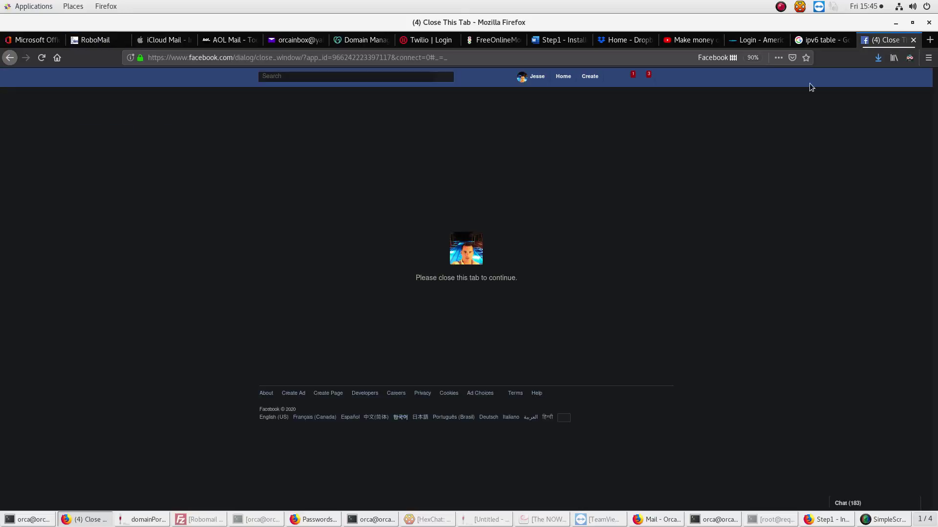
{"action": "left_click", "coordinate": [913, 41]}
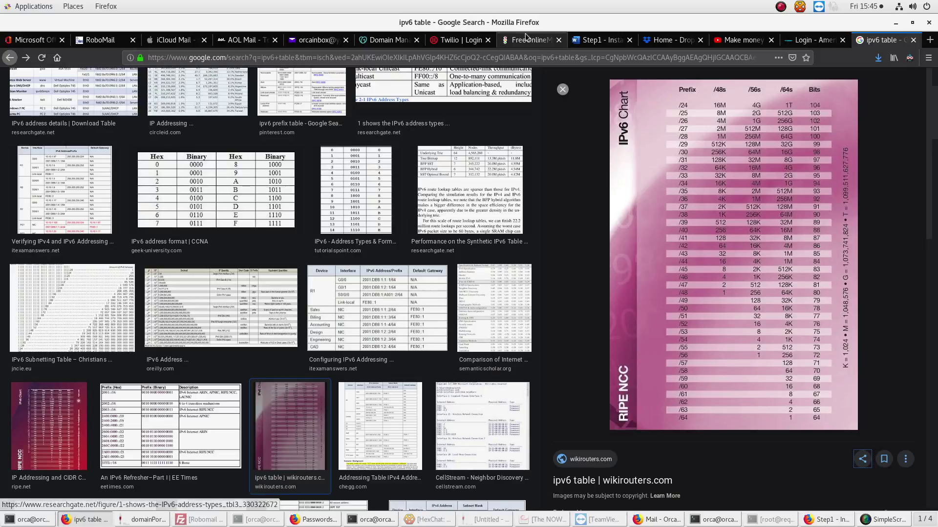
Step: Paste the IPv6 prefix 2620:60:A000::/48 into the address bar, then return to the results
{"action": "left_click", "coordinate": [547, 58]}
{"action": "type", "text": "2620:60:A000::/48"}
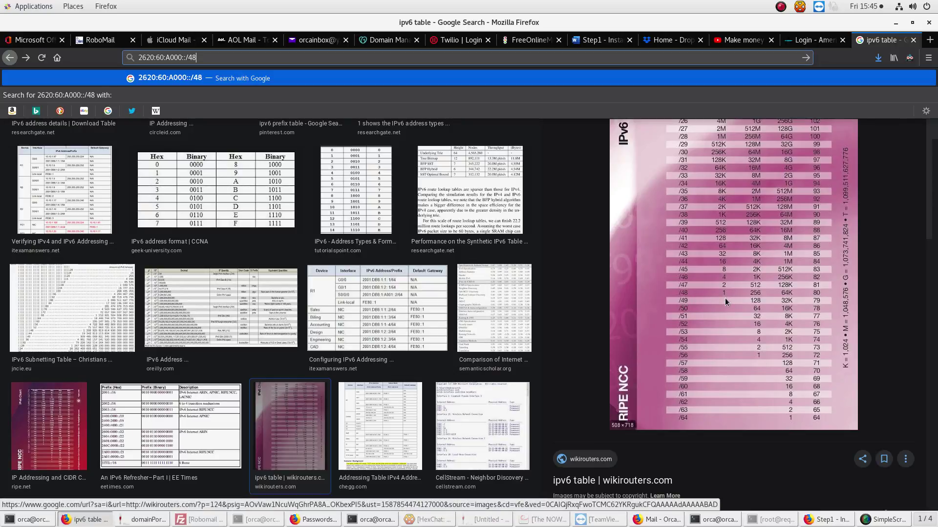
{"action": "scroll", "coordinate": [711, 260], "scroll_direction": "up", "scroll_amount": 3}
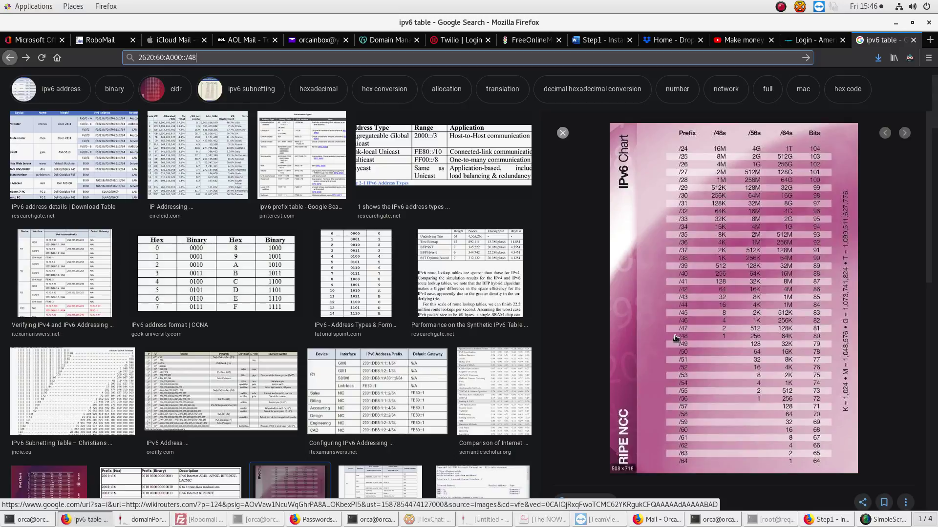
{"action": "left_click", "coordinate": [572, 290]}
Step: Close the 'ipv6 table' image results tab and focus the Username field on ARIN's login page
{"action": "scroll", "coordinate": [572, 288], "scroll_direction": "up", "scroll_amount": 2}
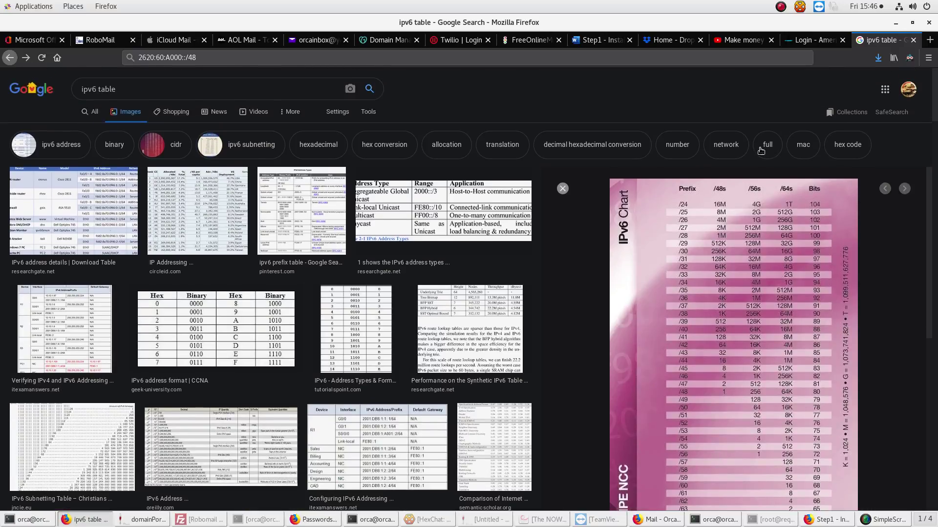
{"action": "left_click", "coordinate": [914, 40]}
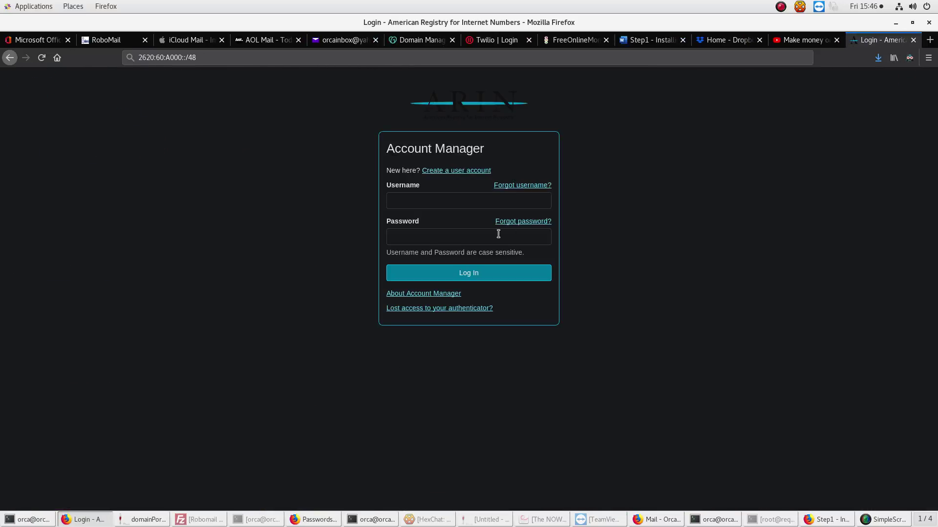
{"action": "left_click", "coordinate": [482, 202]}
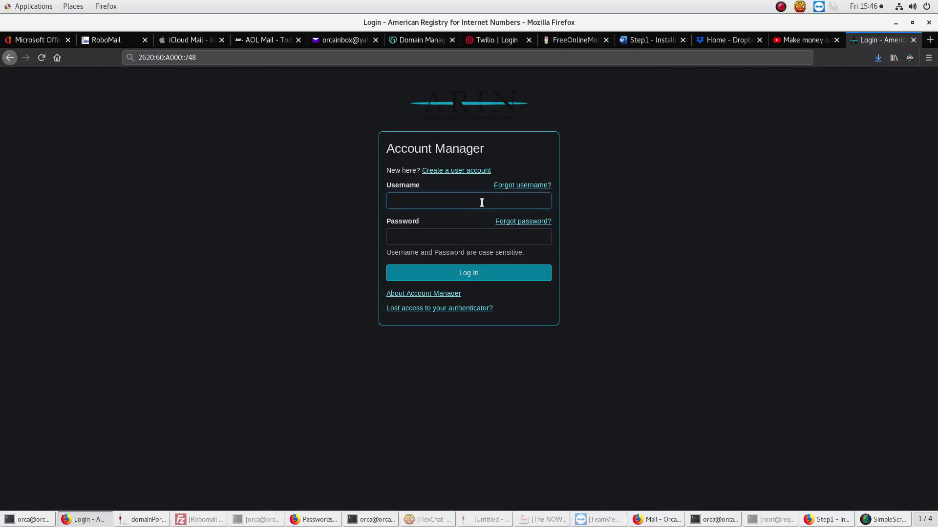
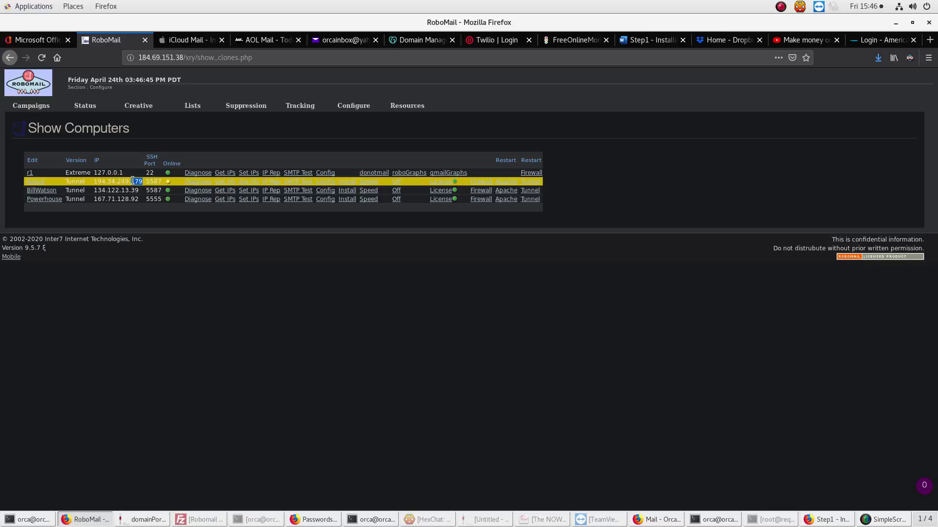
Step: Clear the partial selection and select the full IP address 134.122.13.39 in the third computer's row
{"action": "left_click", "coordinate": [133, 181]}
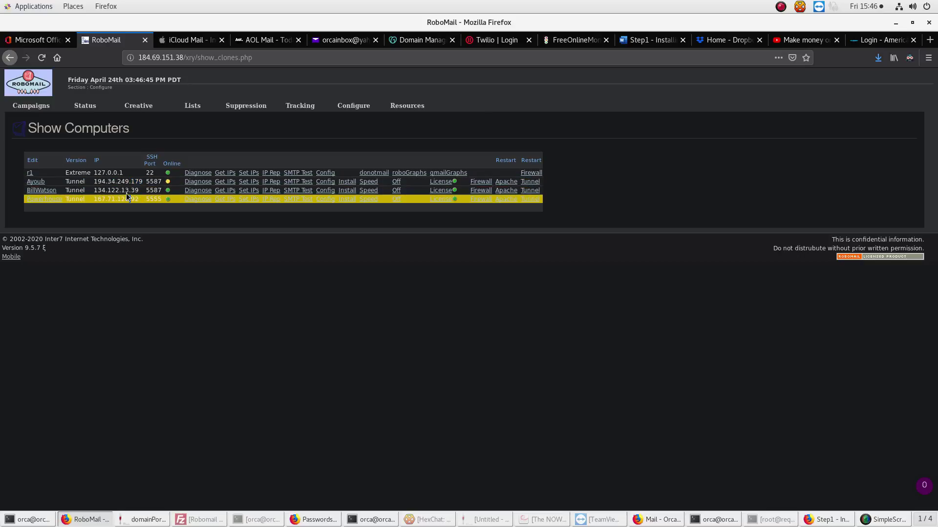
{"action": "double_click", "coordinate": [125, 190]}
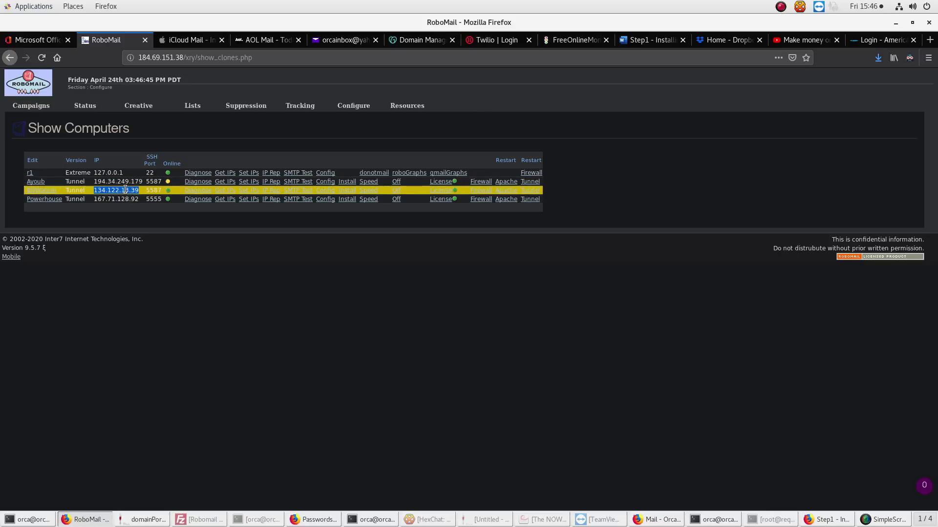
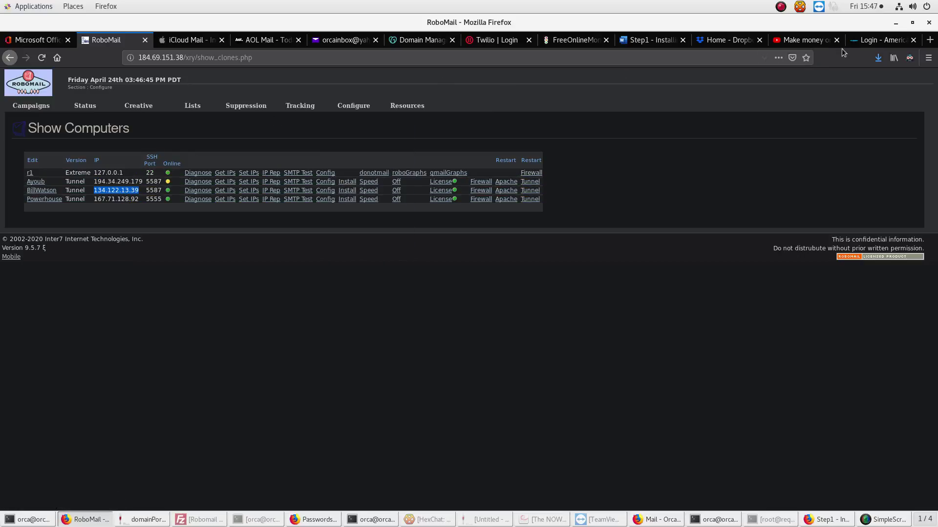
Step: Switch to the 'Login - American Registry for Internet Numbers' tab, briefly toggling the Activities overview
{"action": "left_click", "coordinate": [867, 40]}
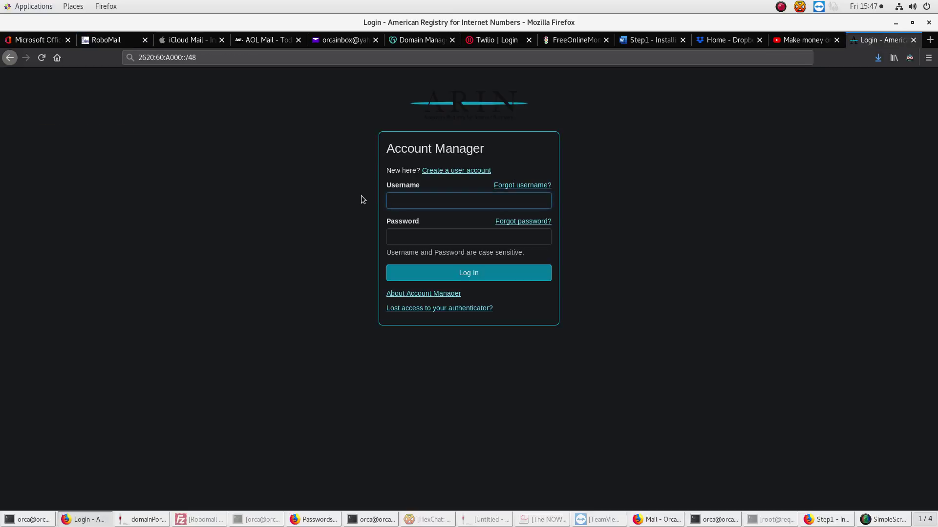
{"action": "key", "text": "super"}
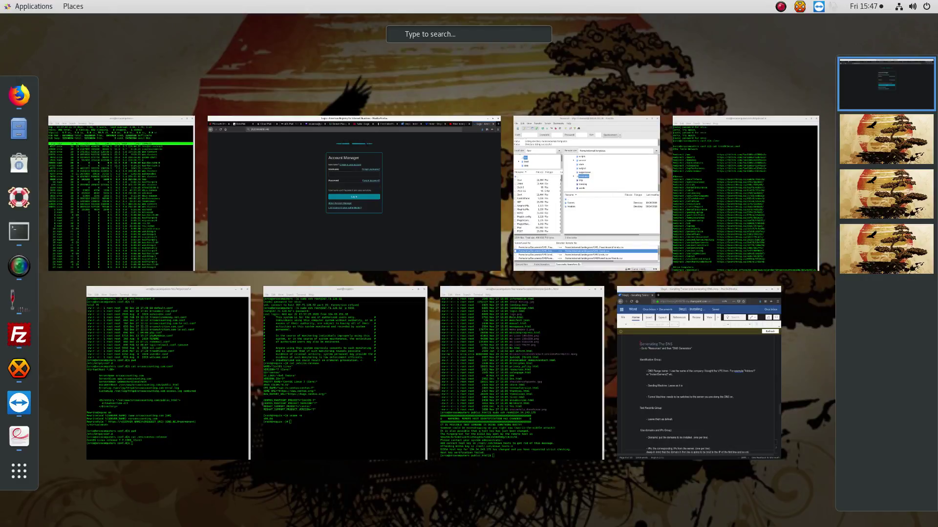
{"action": "key", "text": "super"}
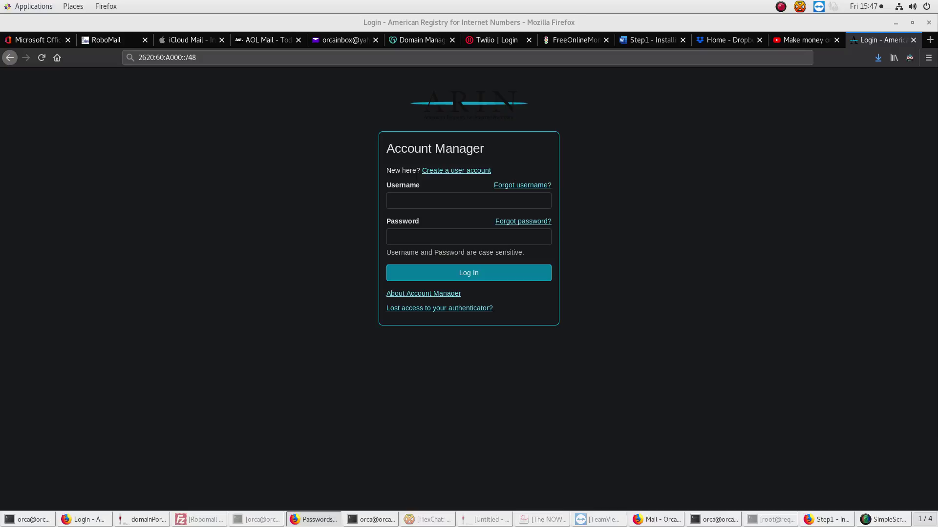
Step: Paste the account username into the Username field, then go to Password and the saved-passwords window
{"action": "left_click", "coordinate": [419, 203]}
{"action": "type", "text": "orcacomputers"}
{"action": "left_click", "coordinate": [432, 237]}
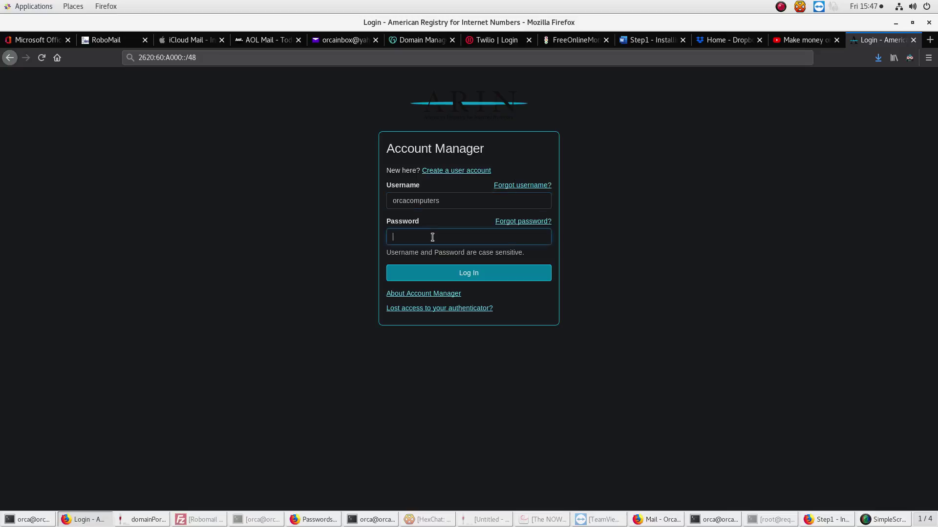
{"action": "key", "text": "alt+Tab"}
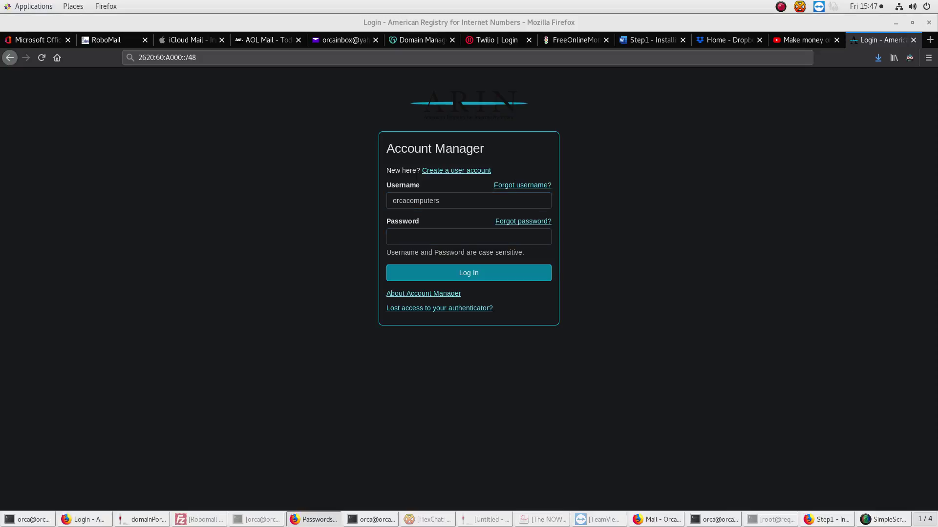
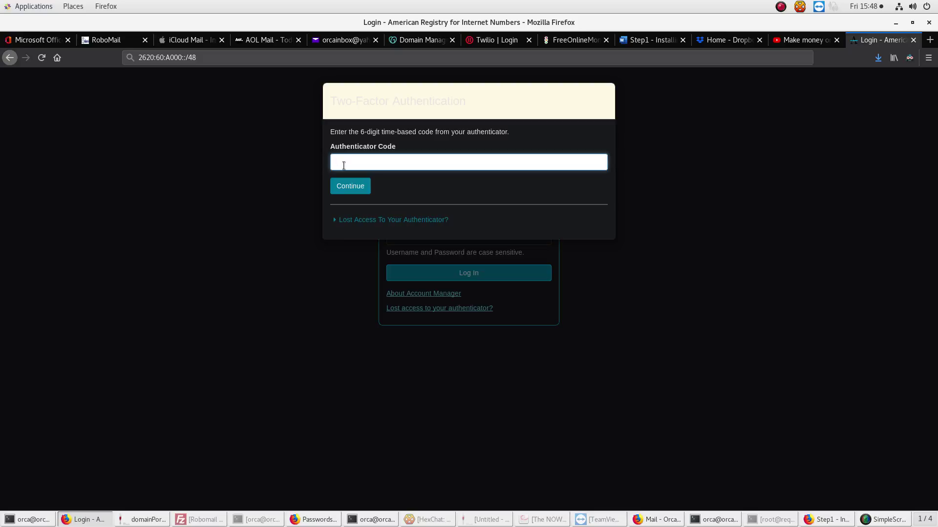
Step: Enter the six-digit authenticator code, submit it, then clear the rejected code from the field
{"action": "key", "text": "BackSpace"}
{"action": "left_click", "coordinate": [357, 184]}
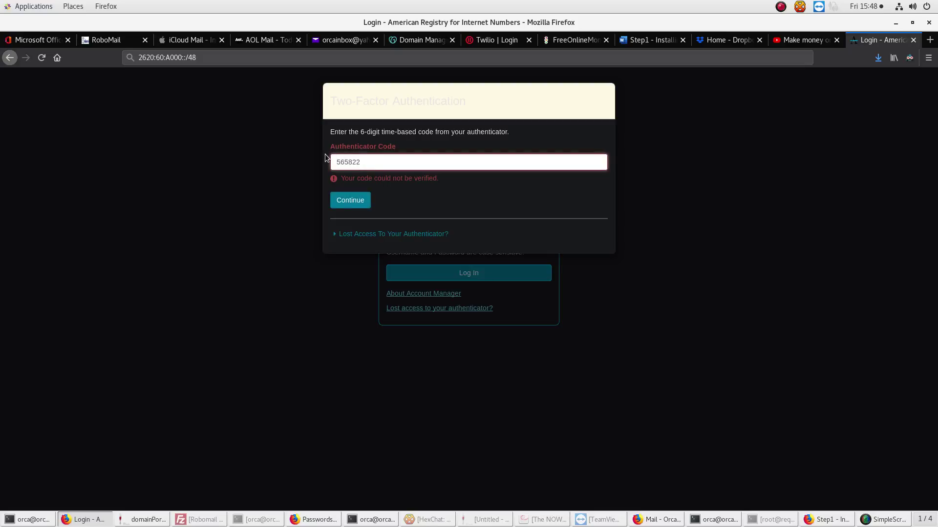
{"action": "key", "text": "ctrl+a"}
{"action": "key", "text": "BackSpace"}
Step: Resubmit the same six-digit authenticator code after clearing the field
{"action": "key", "text": "Escape"}
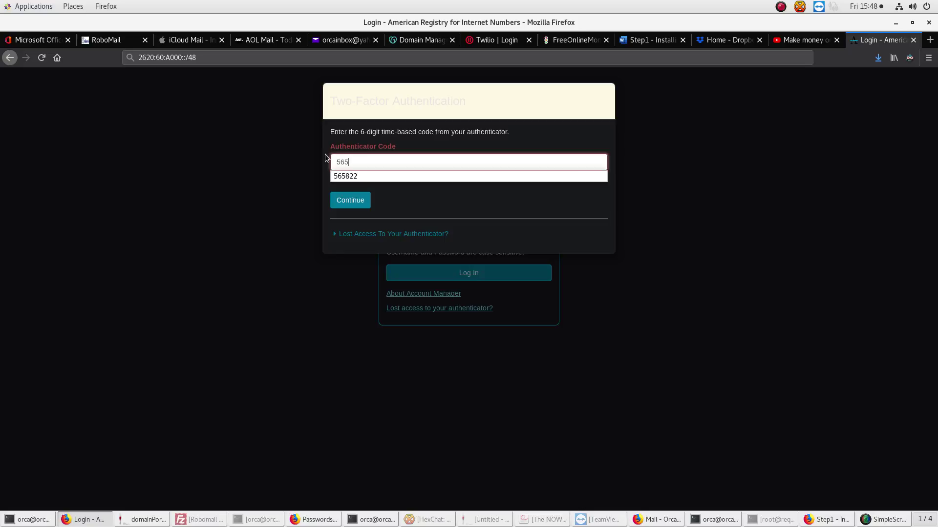
{"action": "key", "text": "Return"}
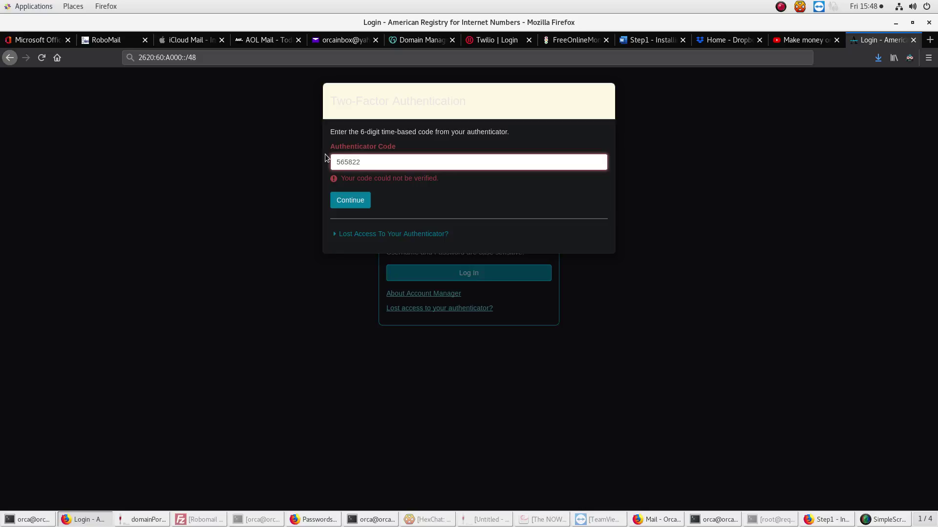
Step: Replace it with a fresh authenticator code and submit that one
{"action": "key", "text": "BackSpace"}
{"action": "key", "text": "BackSpace"}
{"action": "key", "text": "BackSpace"}
{"action": "key", "text": "BackSpace"}
{"action": "key", "text": "BackSpace"}
{"action": "key", "text": "BackSpace"}
{"action": "key", "text": "Return"}
Step: Erase the old code and submit the newest six-digit authenticator code
{"action": "key", "text": "BackSpace"}
{"action": "key", "text": "BackSpace"}
{"action": "key", "text": "BackSpace"}
{"action": "key", "text": "BackSpace"}
{"action": "key", "text": "BackSpace"}
{"action": "key", "text": "BackSpace"}
{"action": "left_click", "coordinate": [343, 161]}
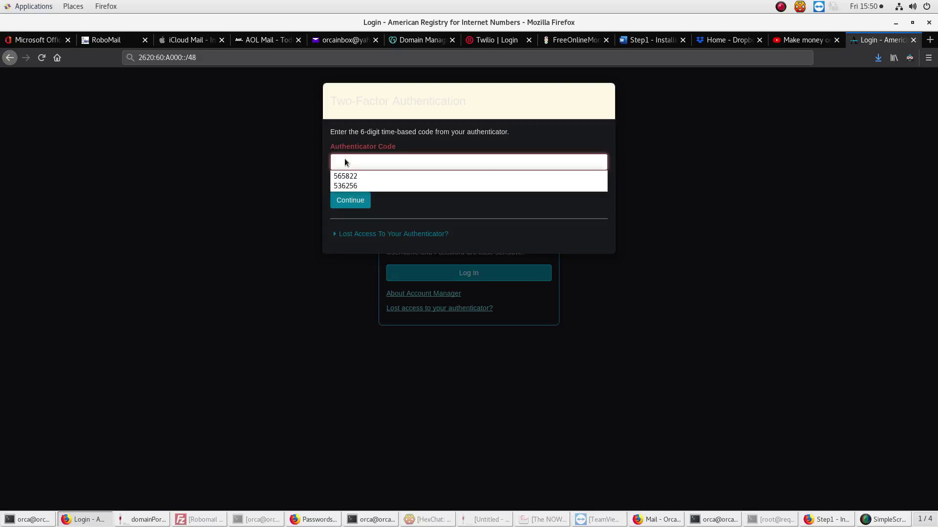
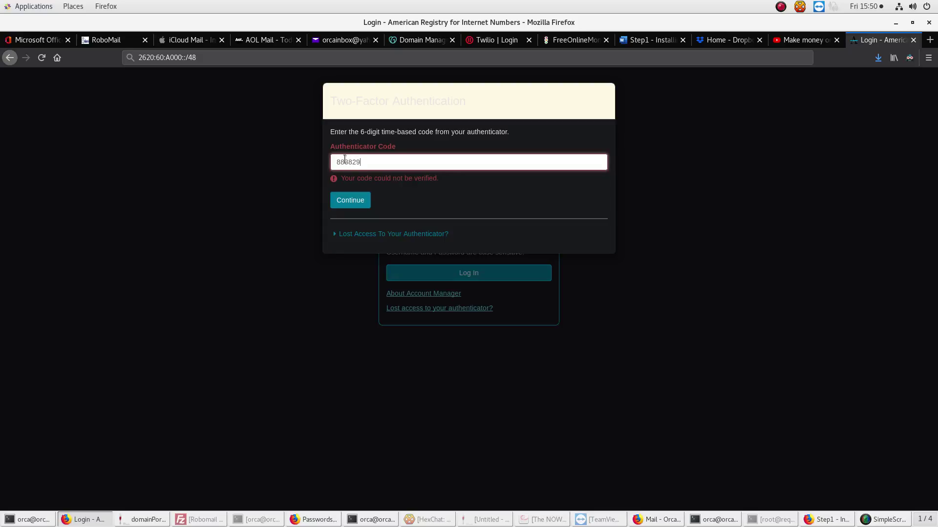
{"action": "key", "text": "Return"}
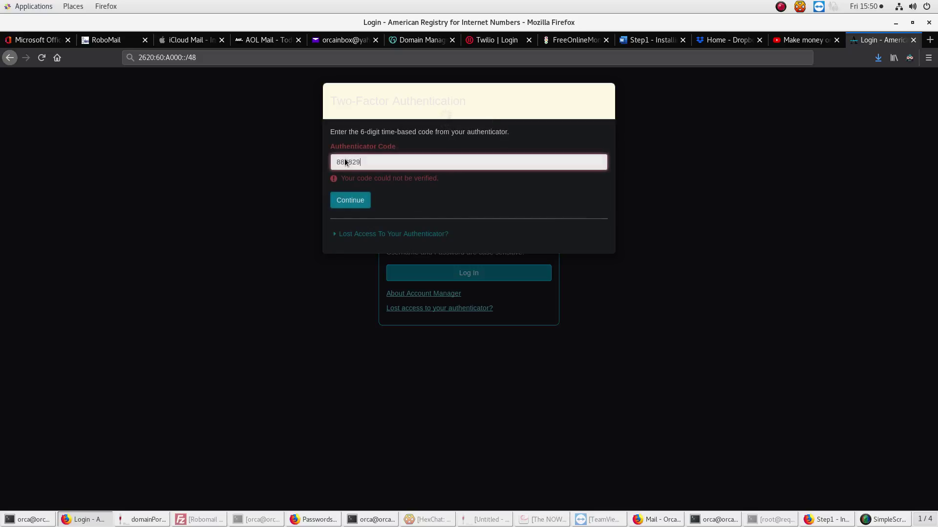
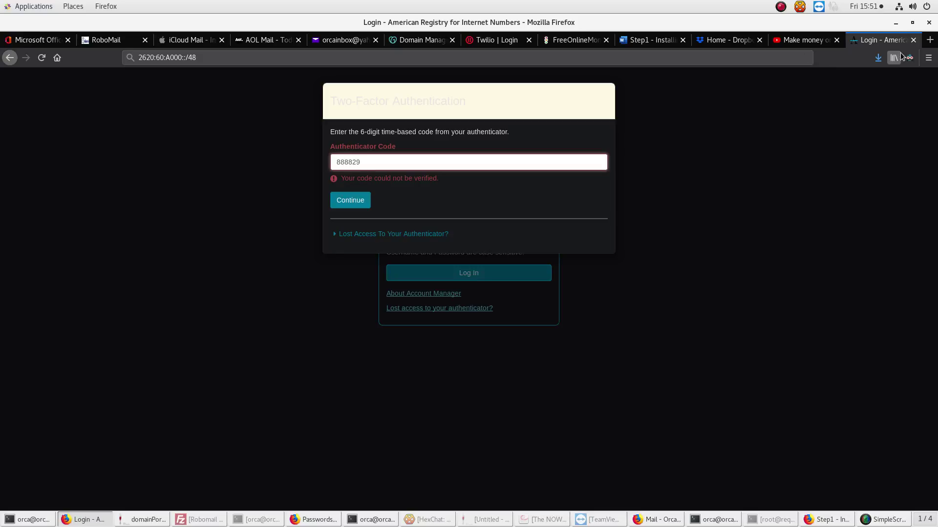
Step: Close the failed ARIN Login tab in Firefox and launch Chromium from the 'chrom' search
{"action": "left_click", "coordinate": [914, 39]}
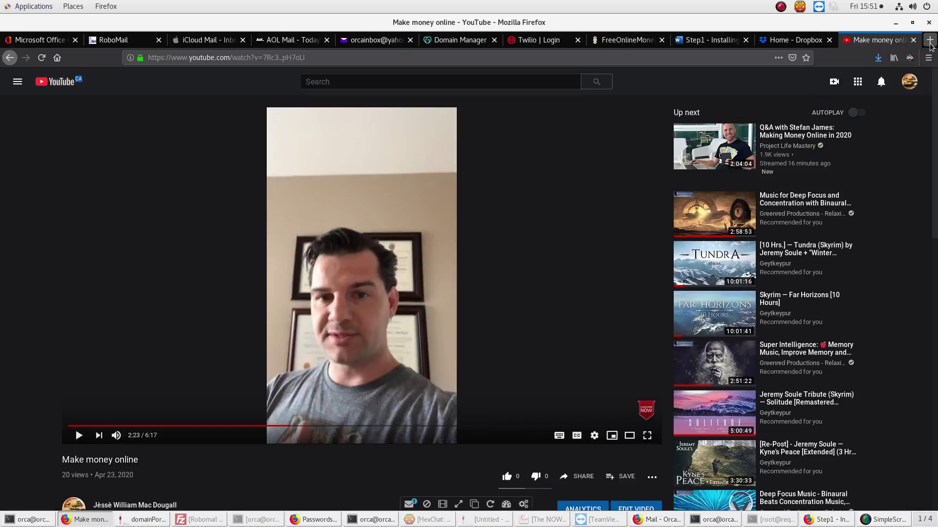
{"action": "key", "text": "super"}
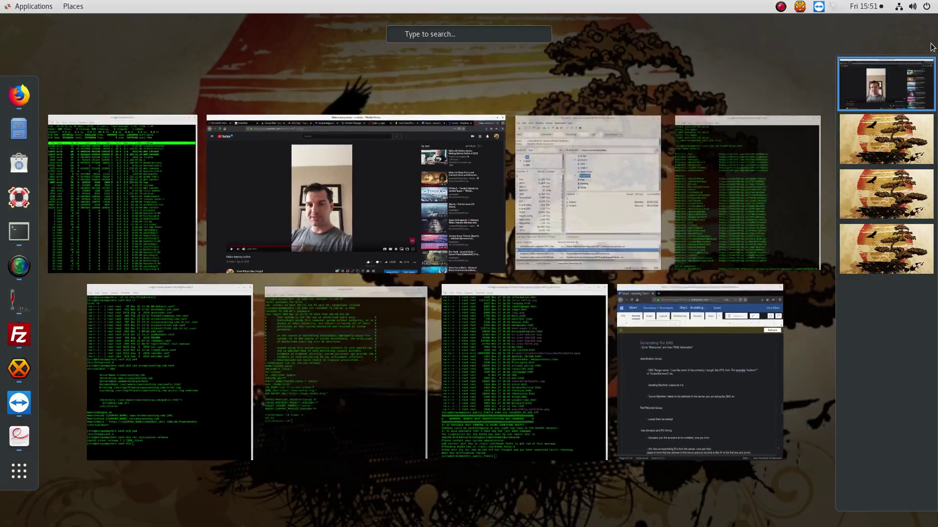
{"action": "type", "text": "chrom"}
{"action": "key", "text": "Return"}
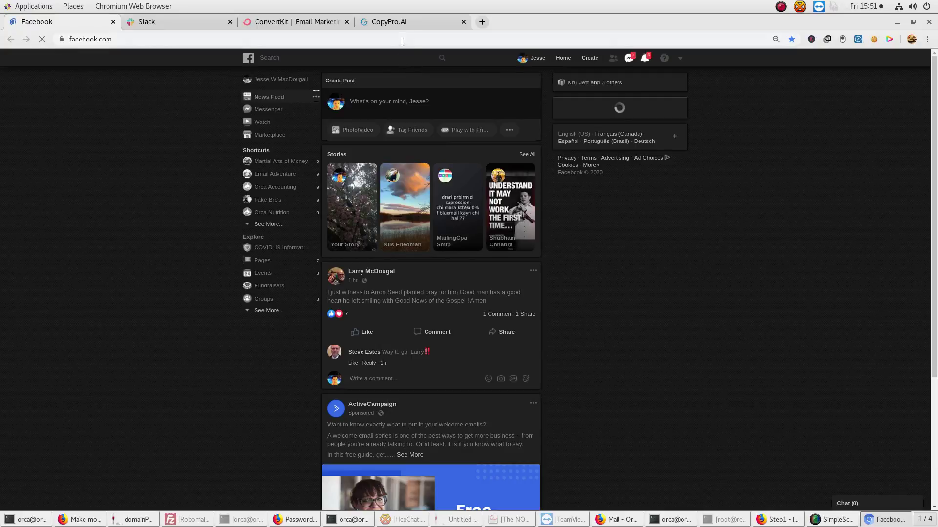
{"action": "left_click", "coordinate": [401, 41]}
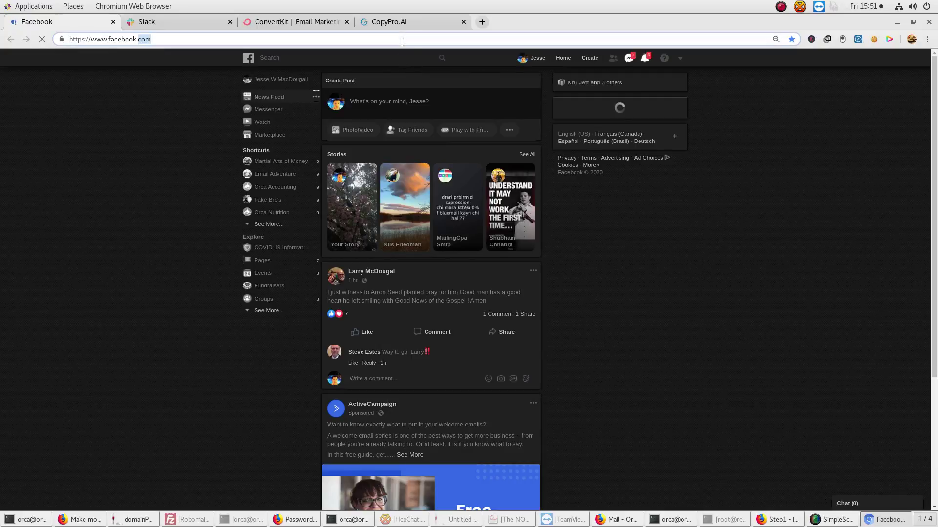
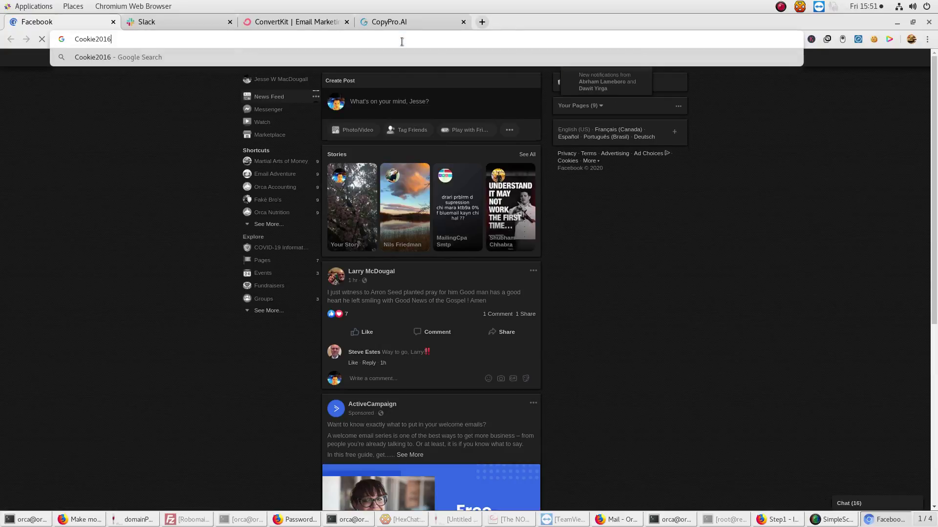
{"action": "key", "text": "Return"}
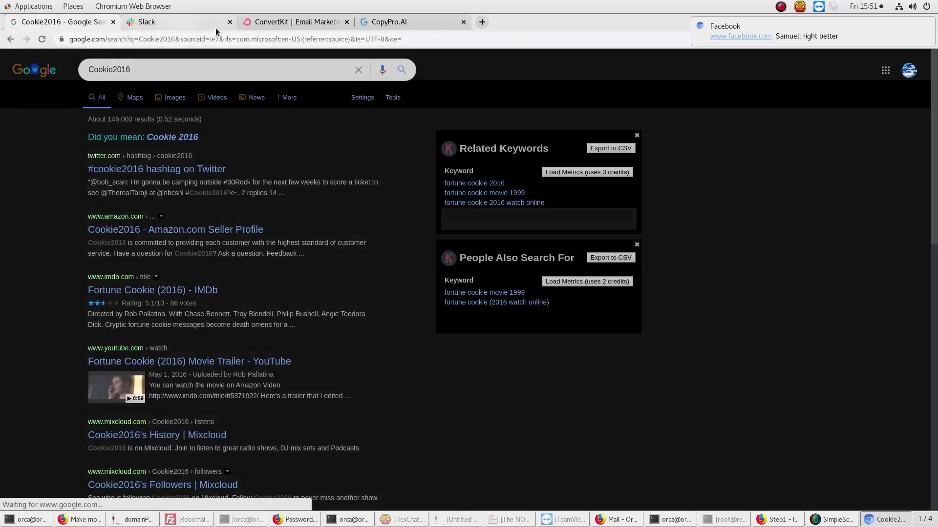
Step: Close the Slack, ConvertKit and CopyPro.AI tabs and show the overview of all windows
{"action": "left_click", "coordinate": [230, 22]}
{"action": "middle_click", "coordinate": [233, 22]}
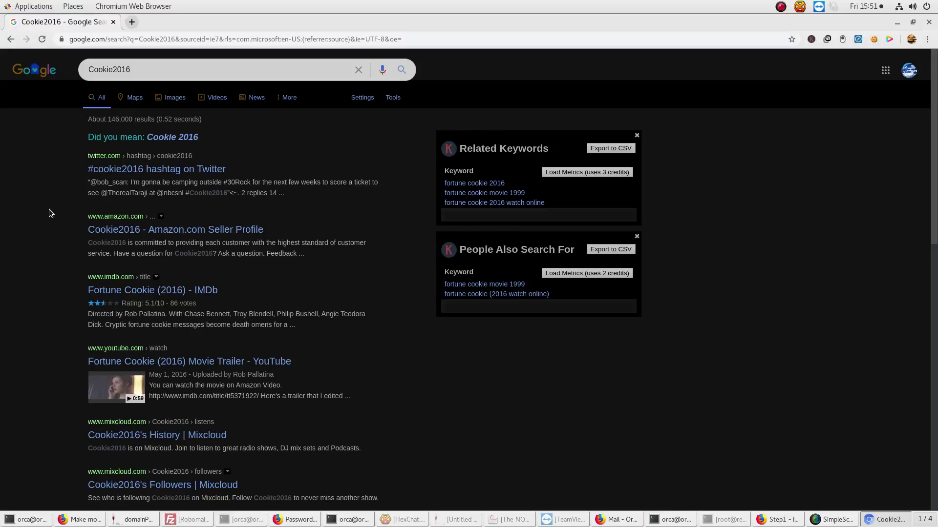
{"action": "key", "text": "super"}
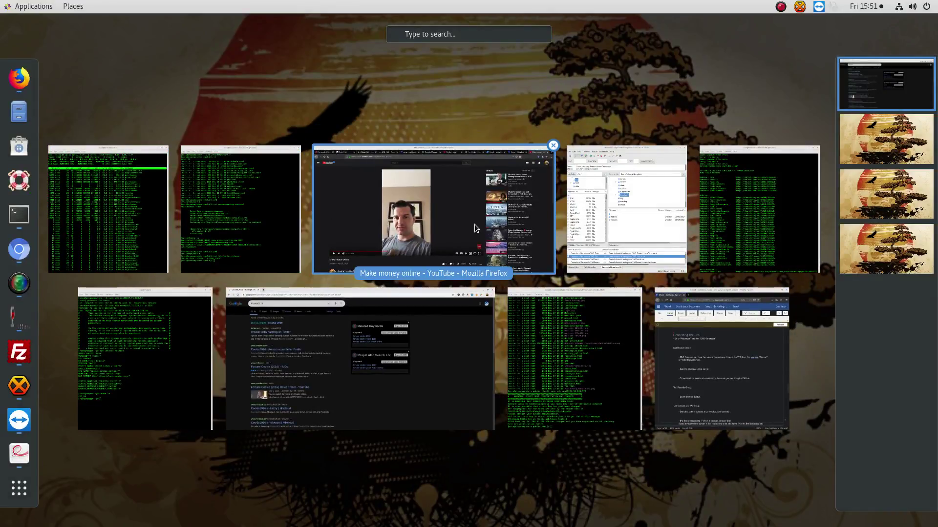
{"action": "left_click", "coordinate": [475, 228]}
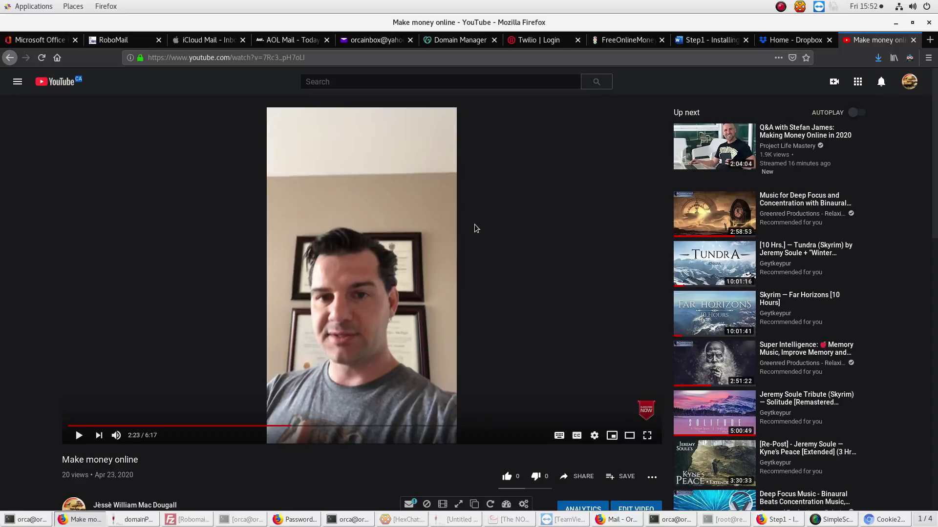
{"action": "key", "text": "super"}
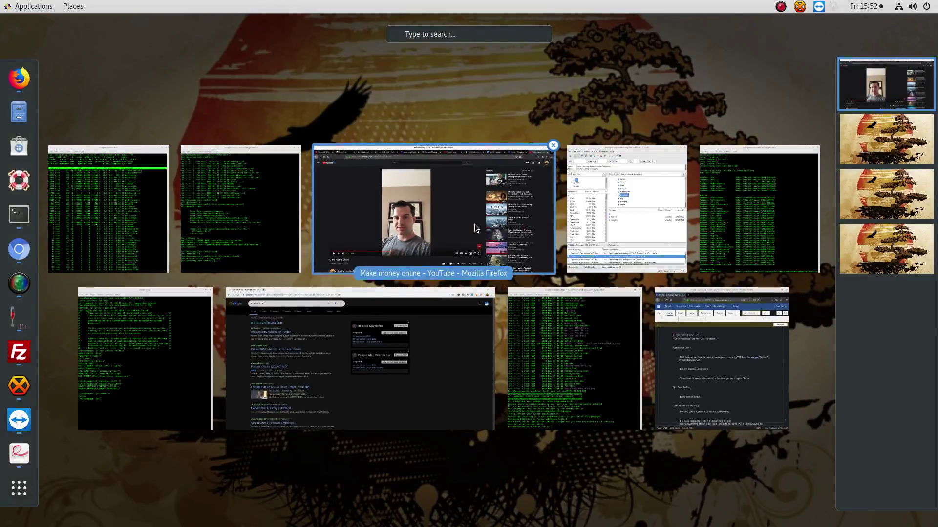
{"action": "left_click", "coordinate": [293, 345]}
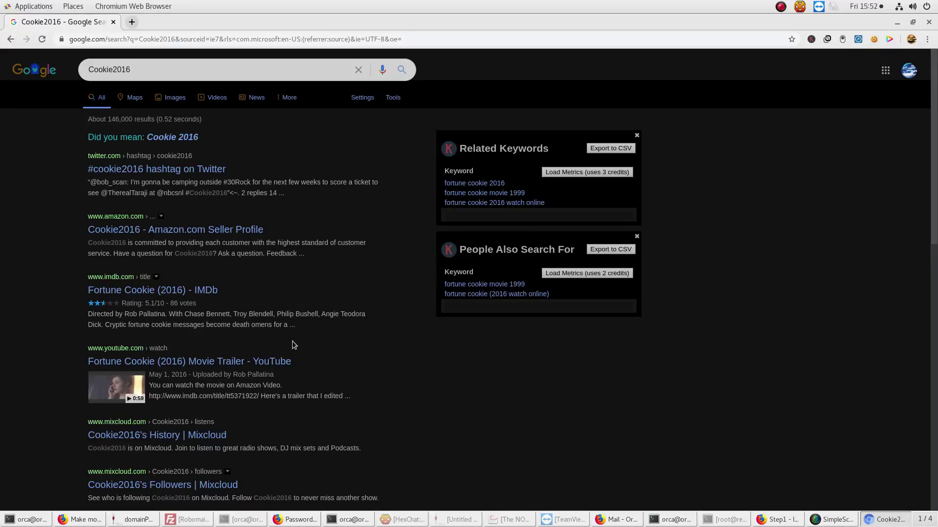
{"action": "key", "text": "super"}
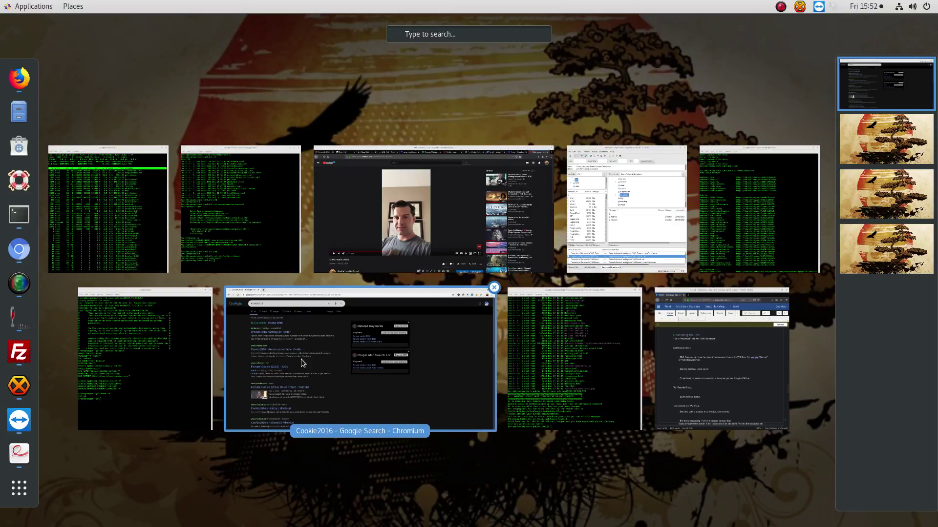
{"action": "left_click", "coordinate": [301, 359]}
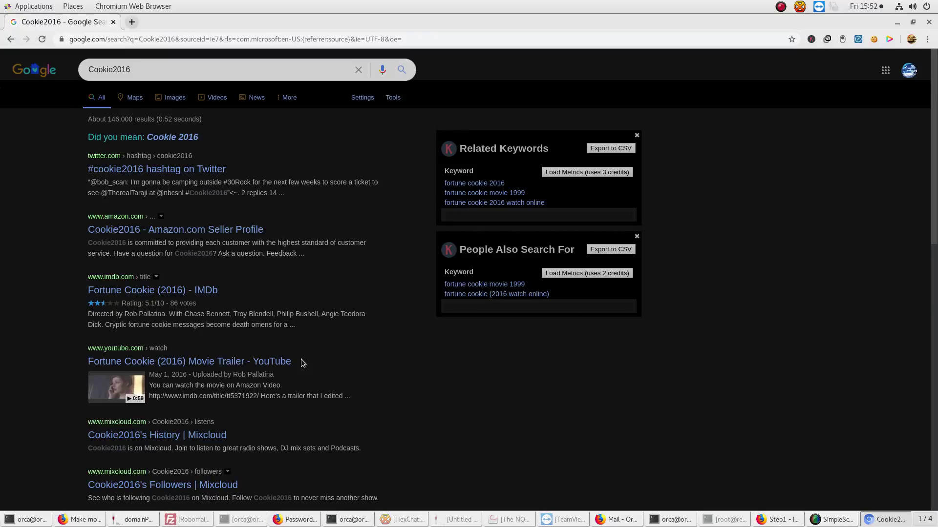
{"action": "key", "text": "super"}
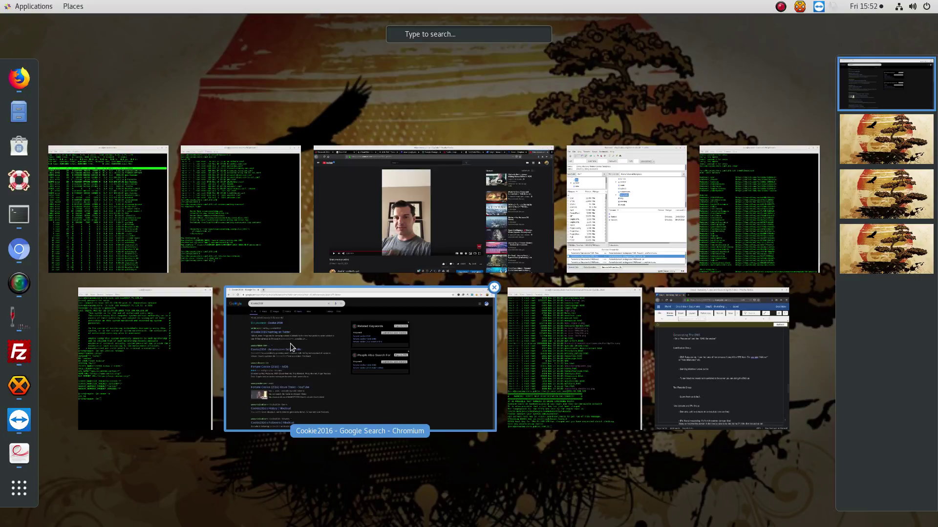
{"action": "left_click", "coordinate": [291, 344]}
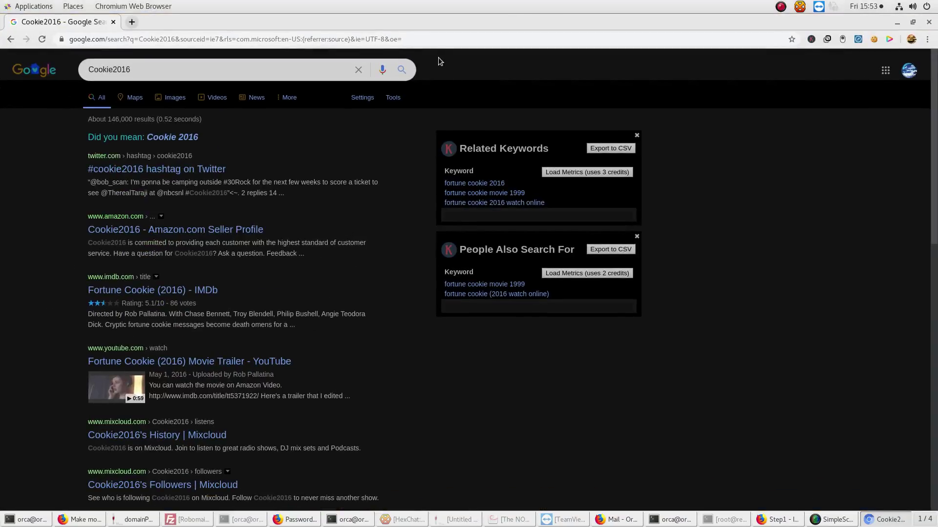
Step: Load arin.net and follow its 'Log in' link to the Account Manager login page
{"action": "left_click", "coordinate": [438, 42]}
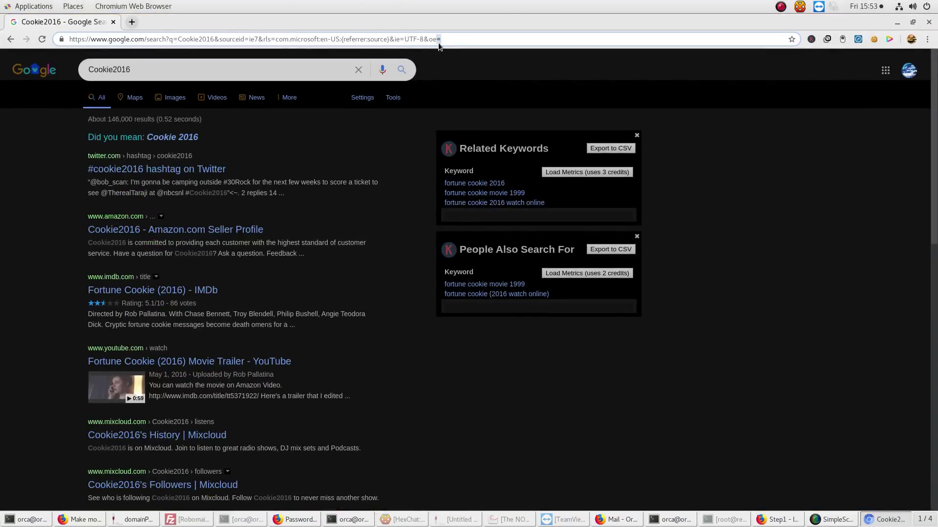
{"action": "type", "text": "arin.n"}
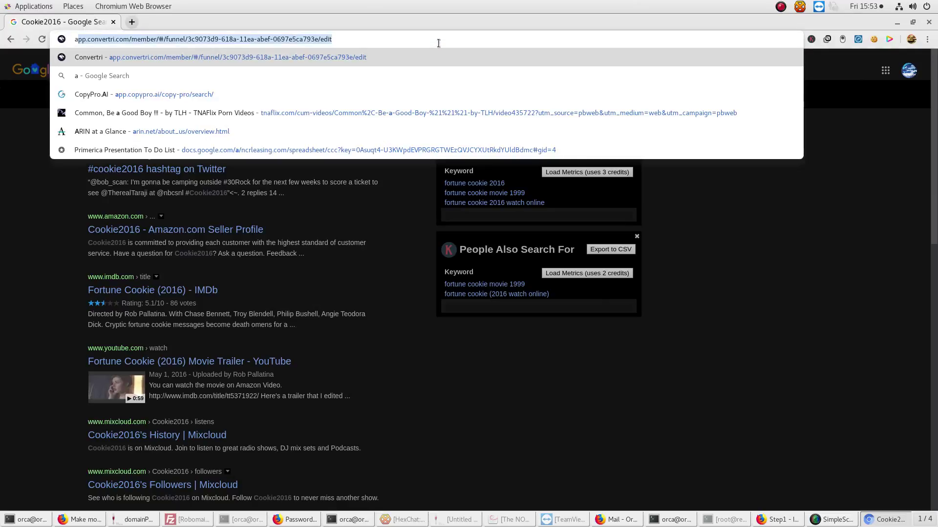
{"action": "type", "text": "et"}
{"action": "key", "text": "Return"}
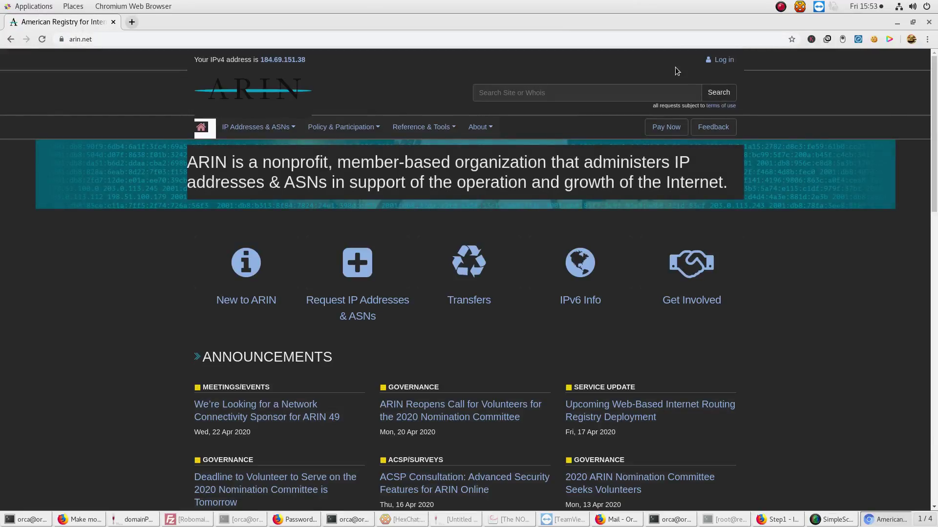
{"action": "left_click", "coordinate": [722, 63]}
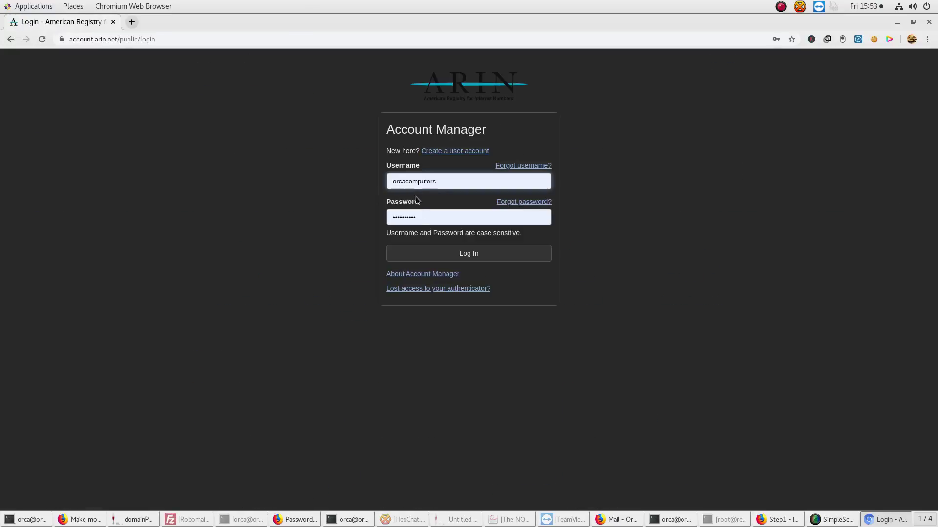
Step: Log in and submit the authenticator code, which returns an account-locked error
{"action": "left_click", "coordinate": [443, 254]}
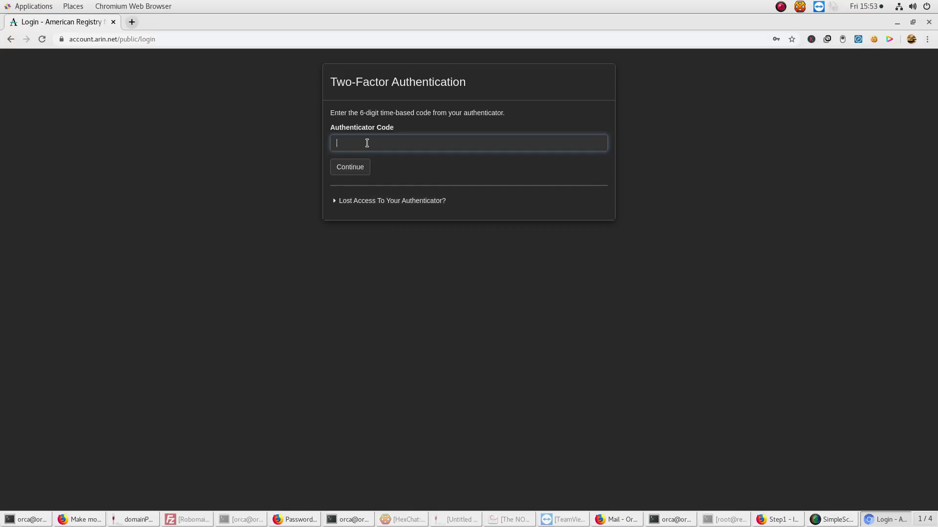
{"action": "key", "text": "Return"}
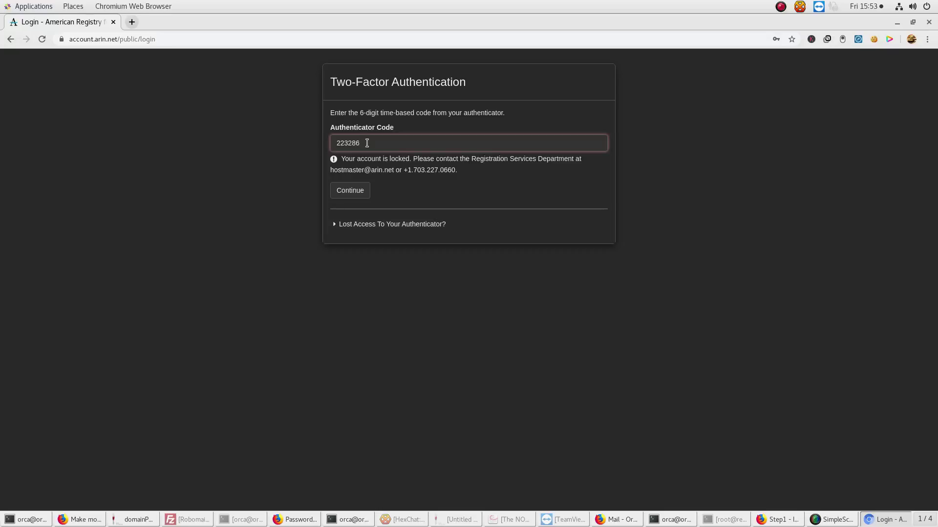
Step: Launch the Screenshot tool from the 'scre' app search
{"action": "key", "text": "super"}
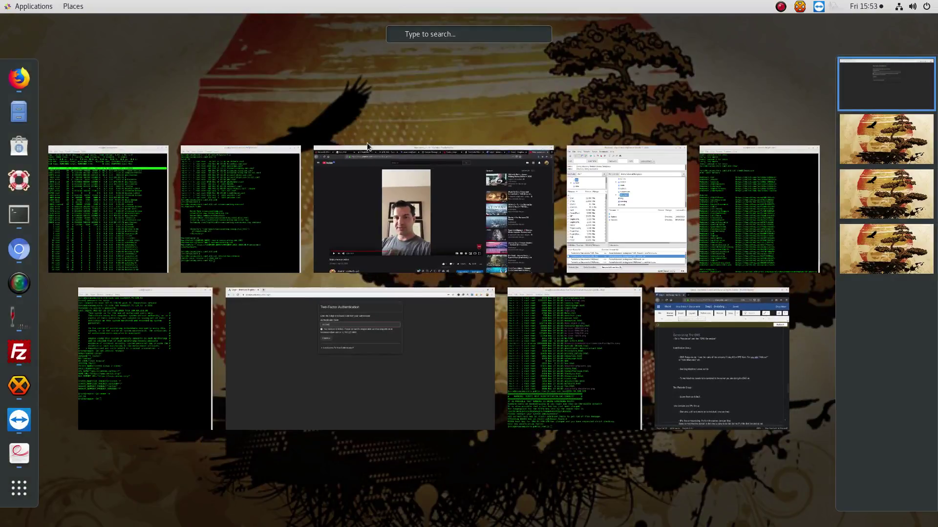
{"action": "type", "text": "scre"}
{"action": "key", "text": "Return"}
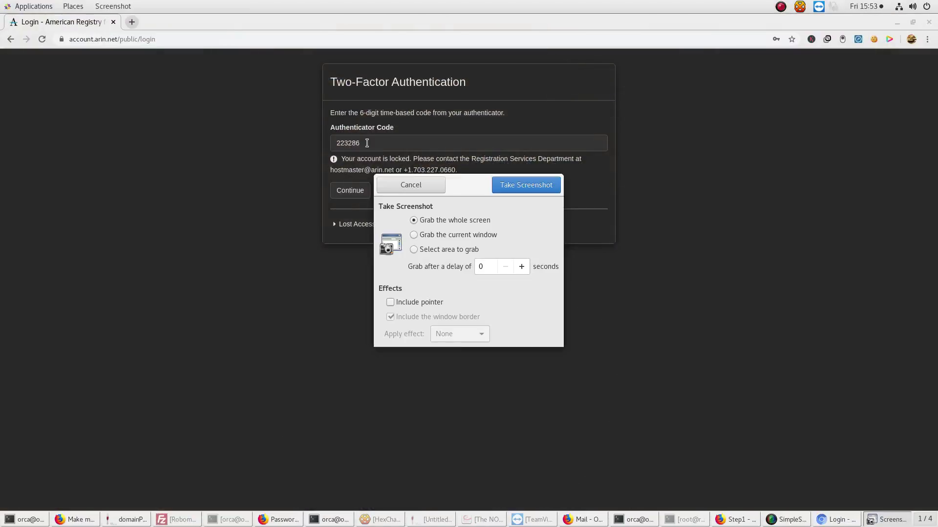
Step: Take an area screenshot around the Two-Factor Authentication box with the locked-account message
{"action": "left_click", "coordinate": [462, 246]}
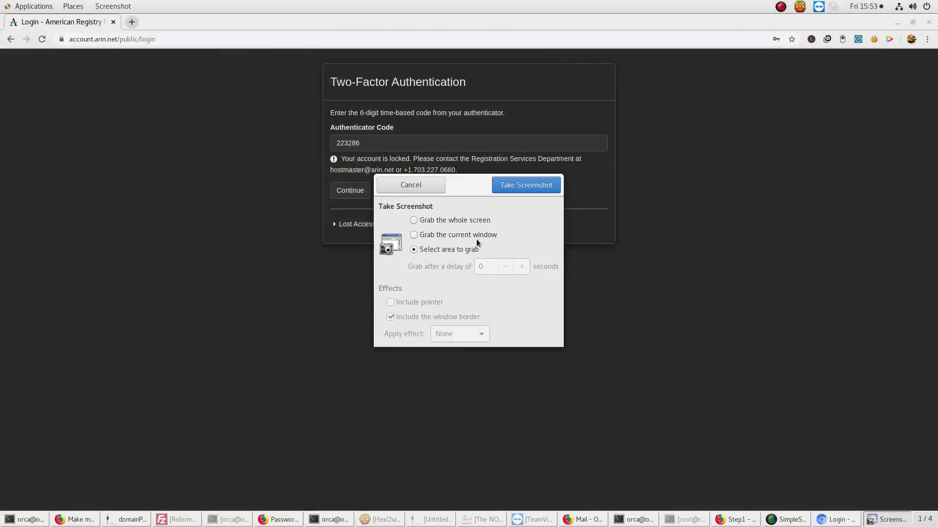
{"action": "left_click", "coordinate": [504, 189]}
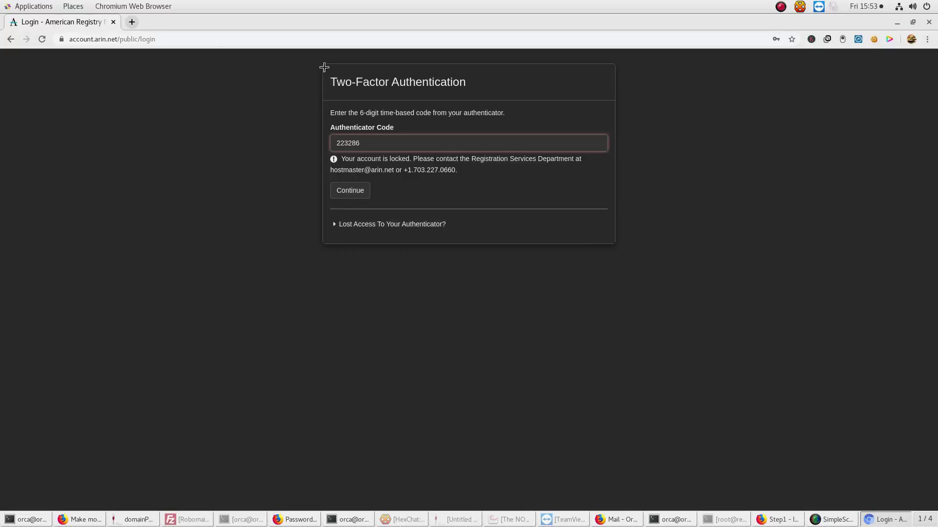
{"action": "left_click_drag", "start_coordinate": [324, 67], "coordinate": [611, 174]}
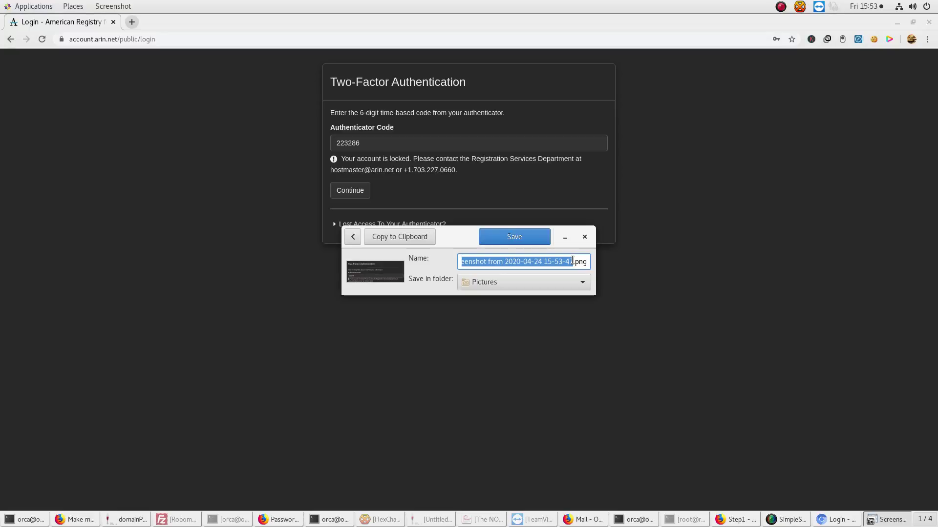
Step: Save the capture as arinHostmaster.png in the Pictures folder
{"action": "type", "text": "arinHostmas"}
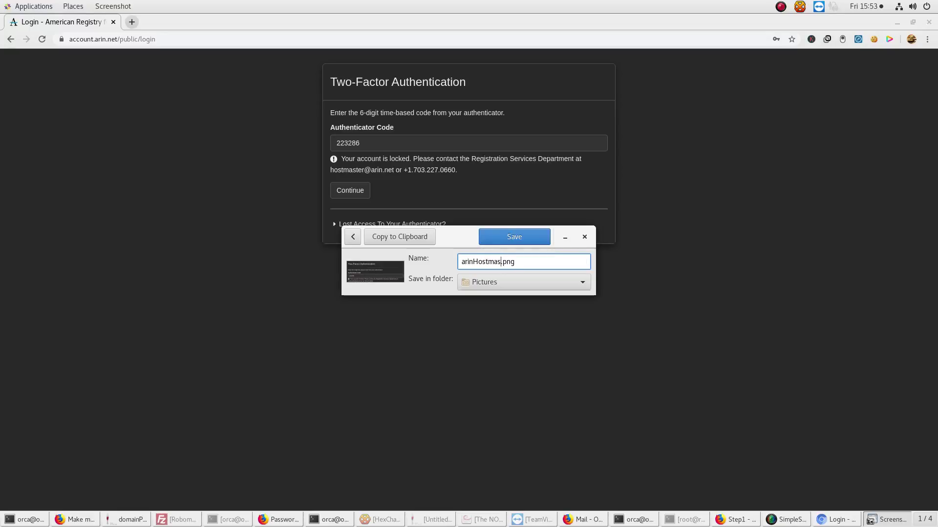
{"action": "type", "text": "ter"}
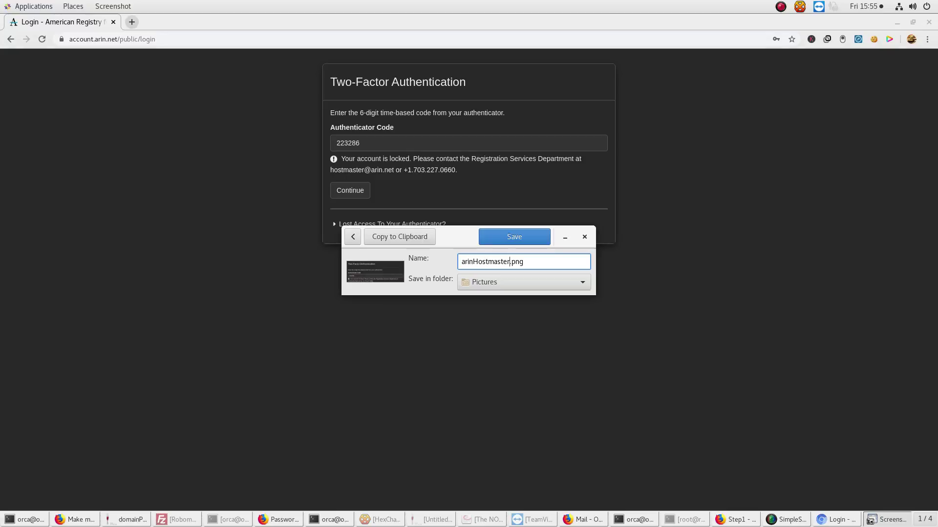
{"action": "key", "text": "Return"}
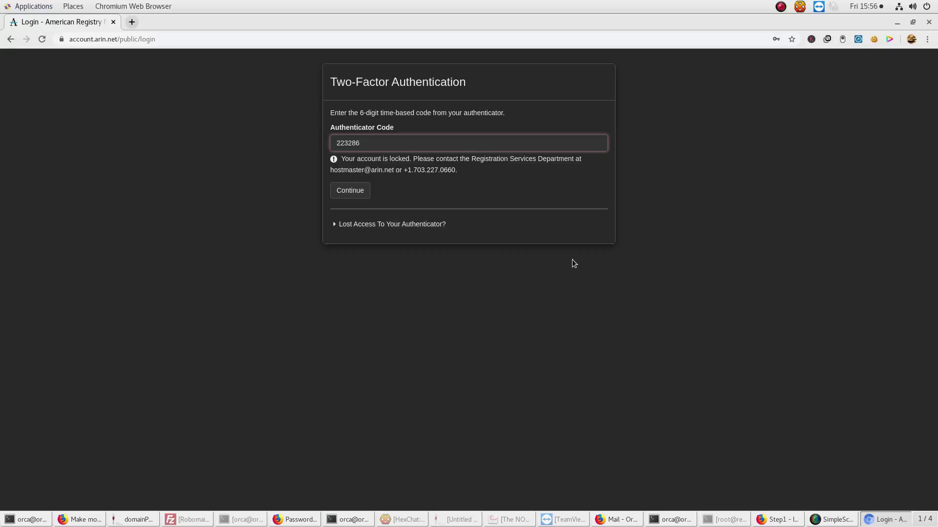
Step: Open the window overview and dismiss it to get back to the ARIN dashboard
{"action": "key", "text": "super"}
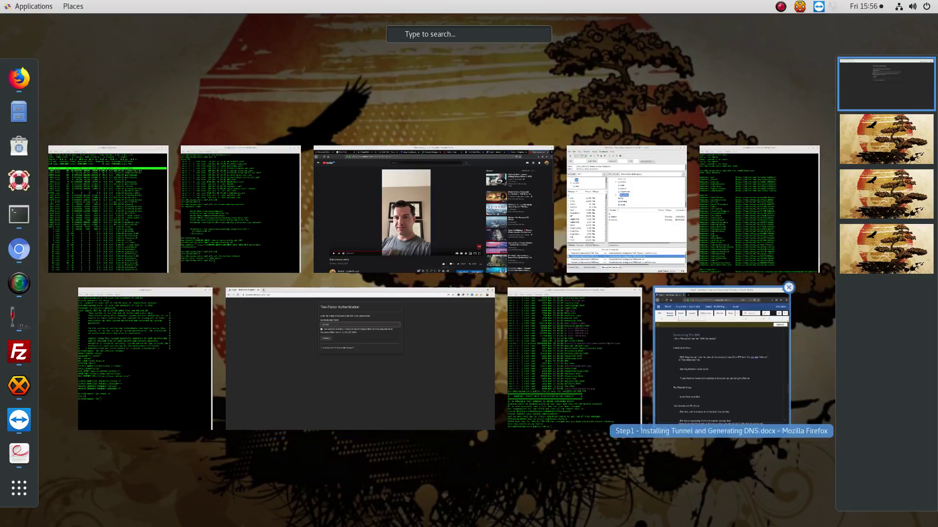
{"action": "key", "text": "Escape"}
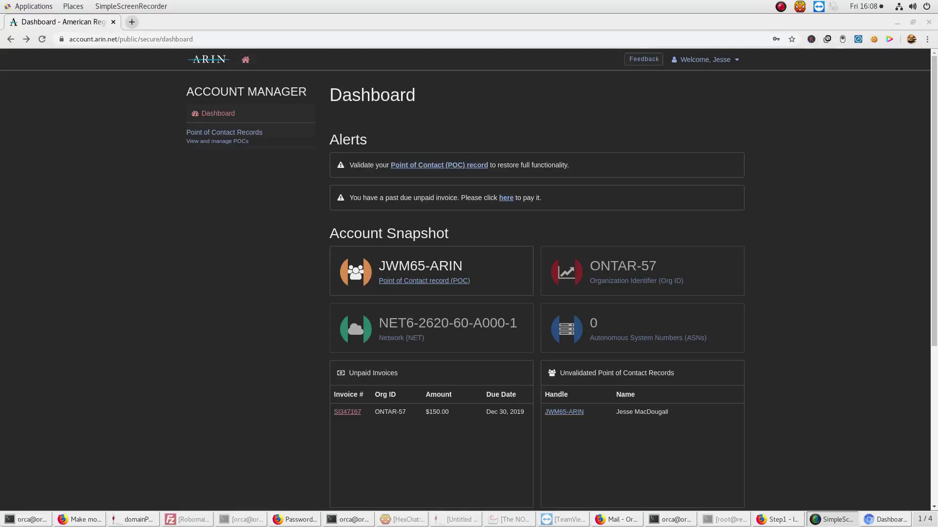
{"action": "left_click", "coordinate": [264, 379]}
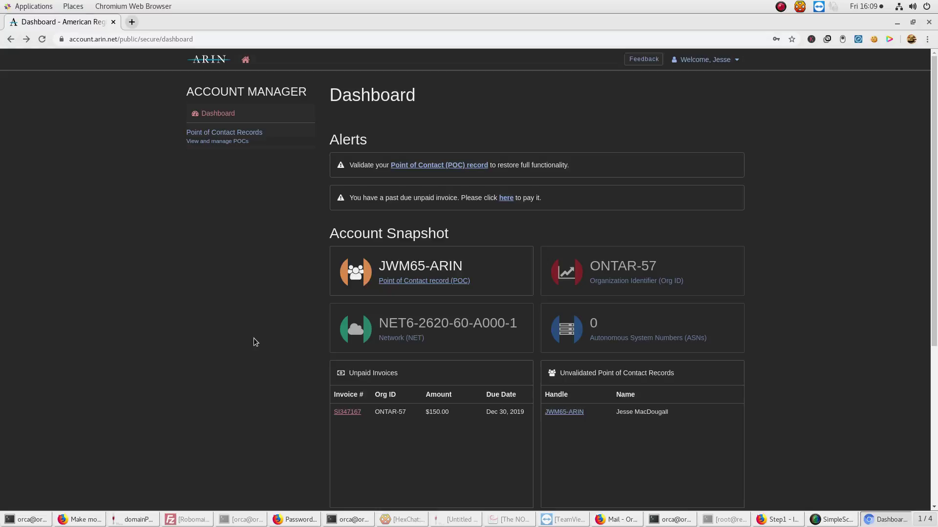
{"action": "scroll", "coordinate": [254, 338], "scroll_direction": "down", "scroll_amount": 5}
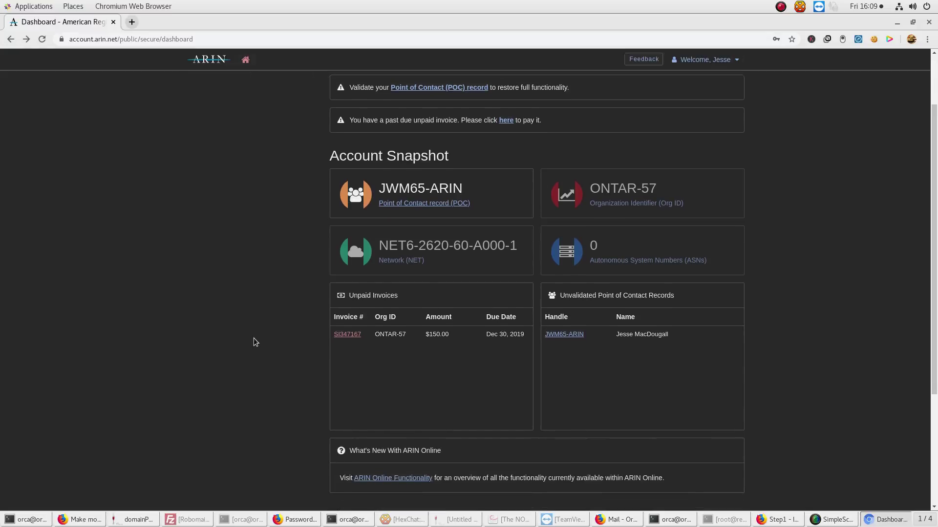
{"action": "scroll", "coordinate": [254, 338], "scroll_direction": "down", "scroll_amount": 3}
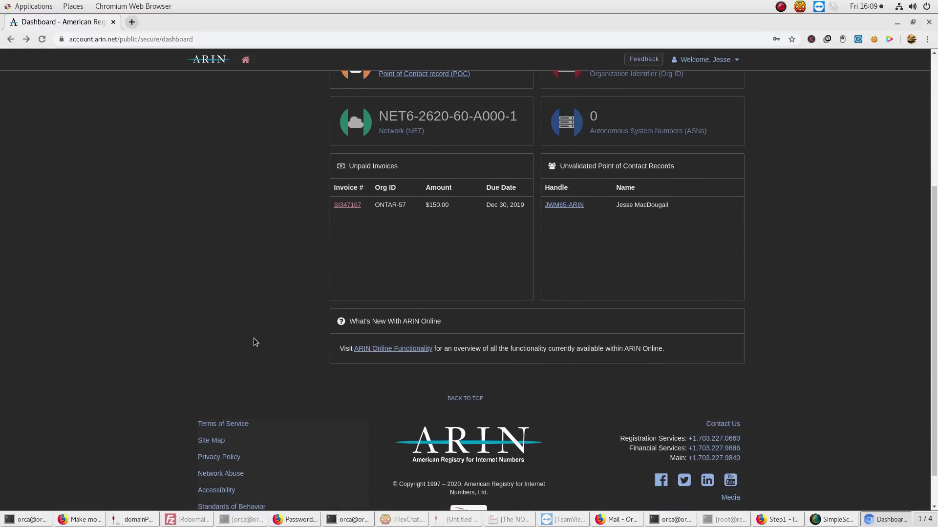
{"action": "scroll", "coordinate": [245, 335], "scroll_direction": "up", "scroll_amount": 5}
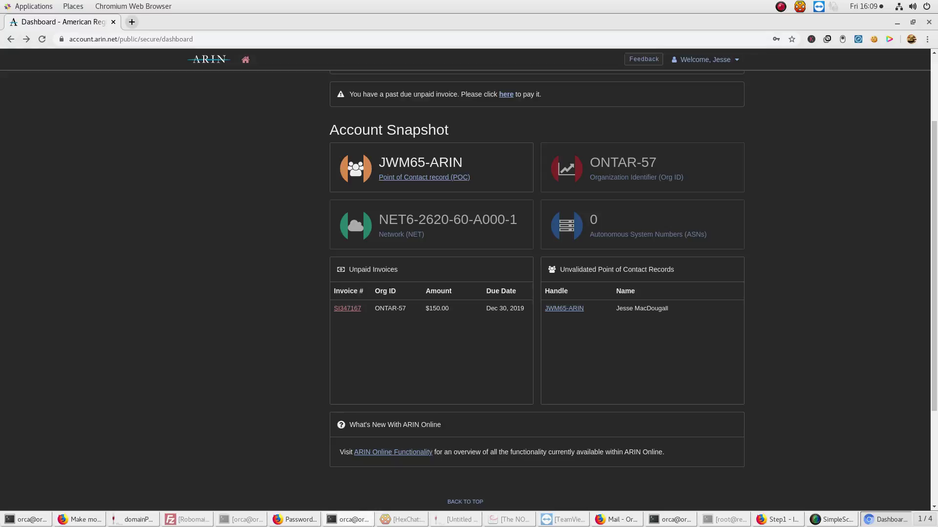
Step: Bring the root@requin terminal forward and clear its screen
{"action": "key", "text": "super"}
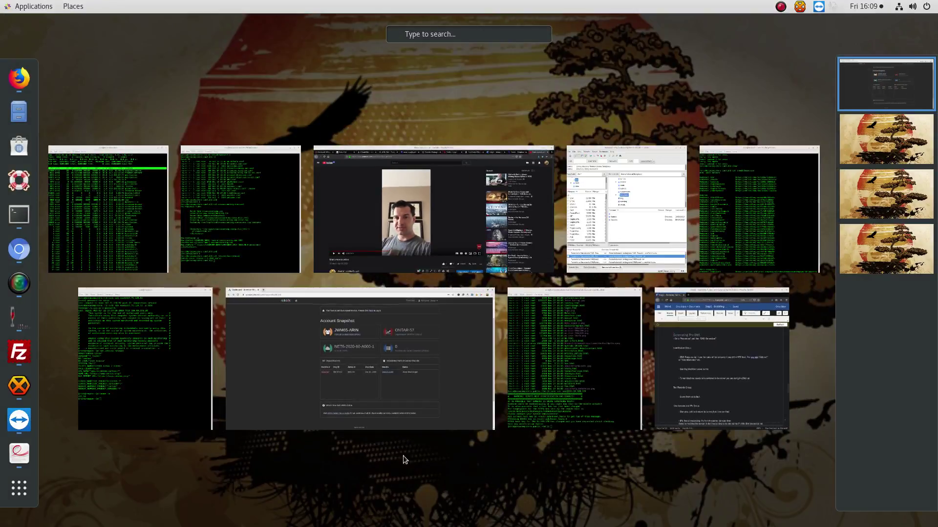
{"action": "left_click", "coordinate": [553, 411]}
{"action": "key", "text": "super"}
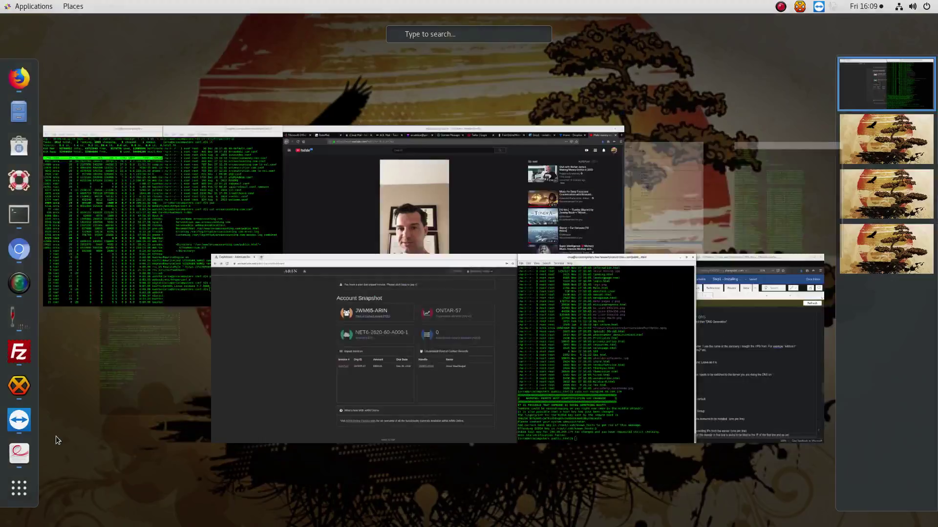
{"action": "left_click", "coordinate": [105, 330]}
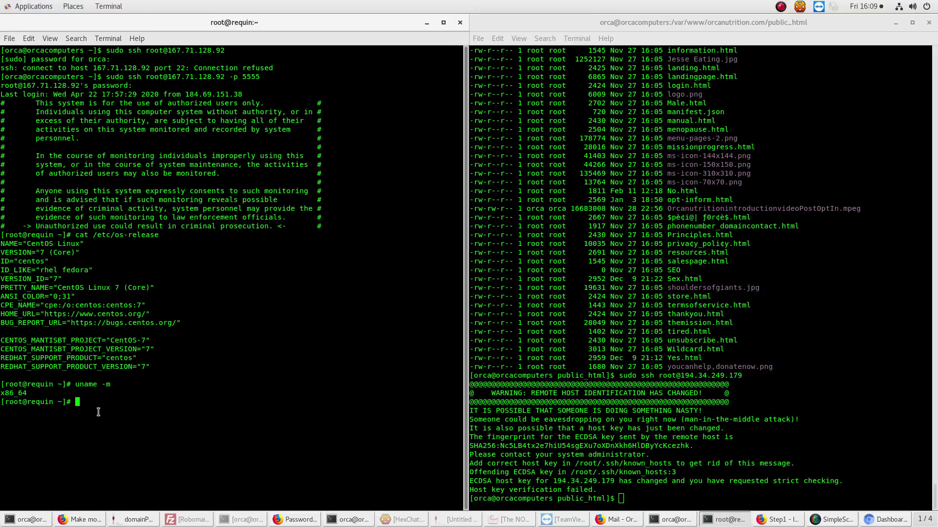
{"action": "type", "text": "clear"}
{"action": "key", "text": "Return"}
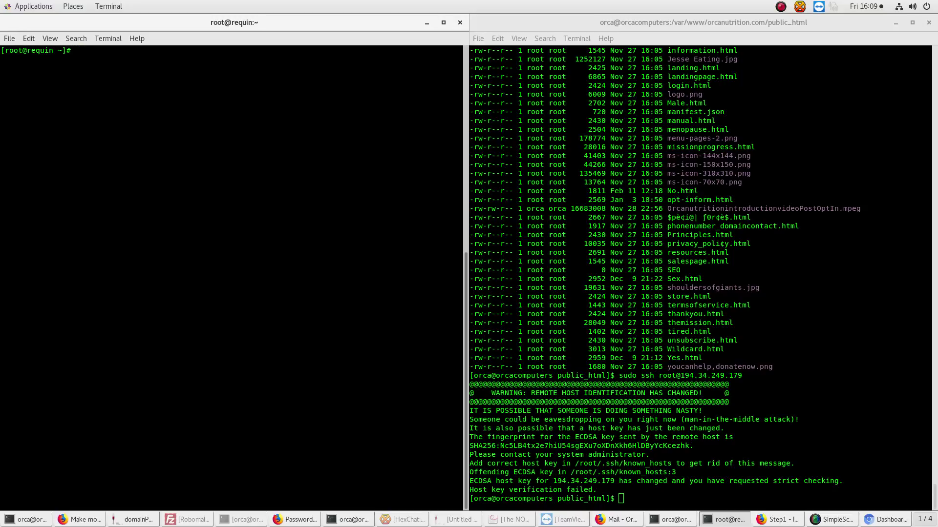
{"action": "type", "text": "d nbbbbbbbbbbb"}
Step: Clear the right-hand orca terminal as well, then show the window overview
{"action": "left_click", "coordinate": [699, 498]}
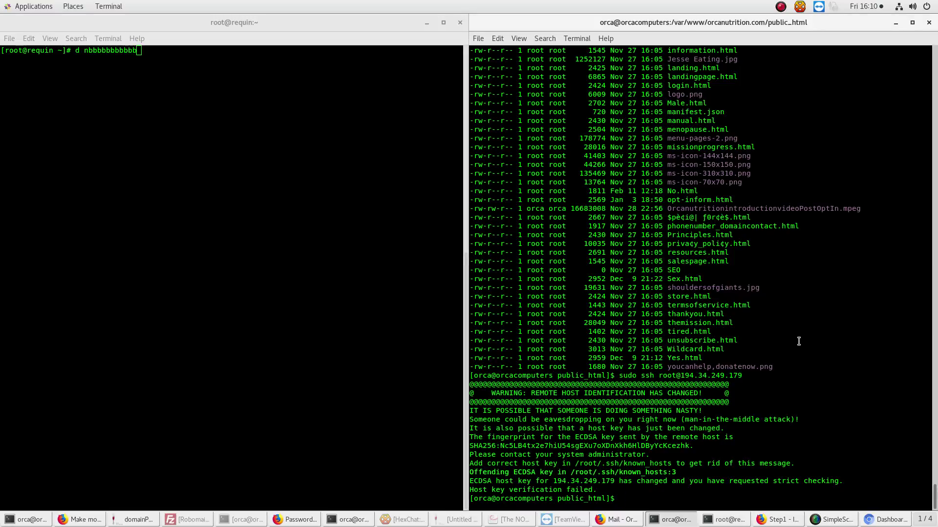
{"action": "type", "text": "clear"}
{"action": "key", "text": "Return"}
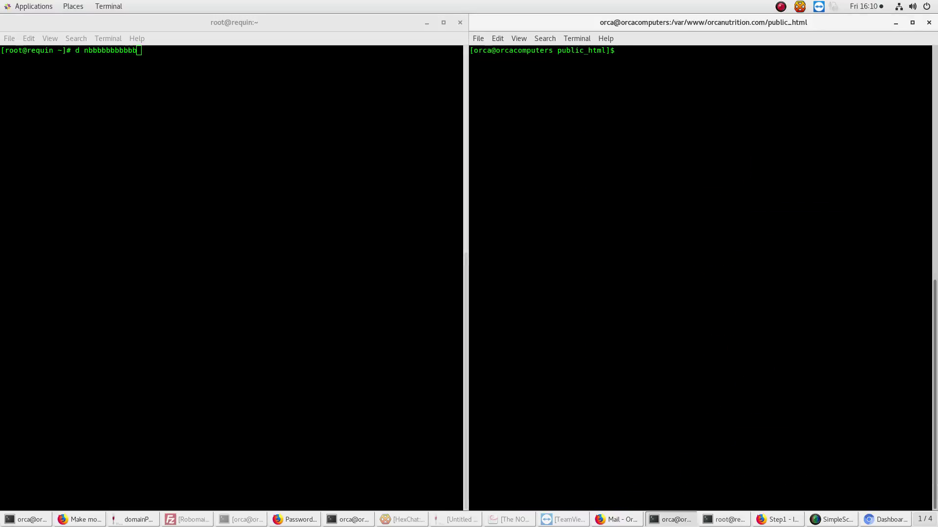
{"action": "key", "text": "super"}
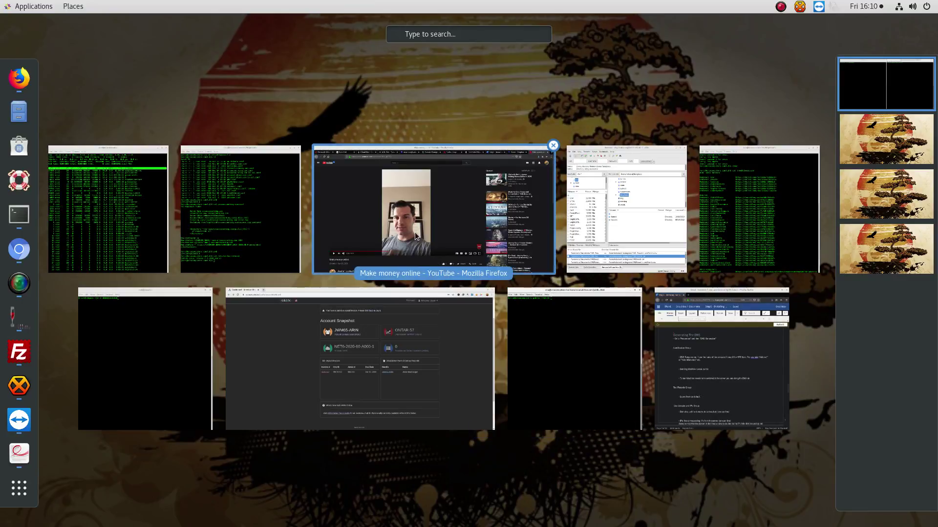
Step: Bring the ARIN dashboard window forward and tile it on the right half of the screen
{"action": "left_click", "coordinate": [353, 209]}
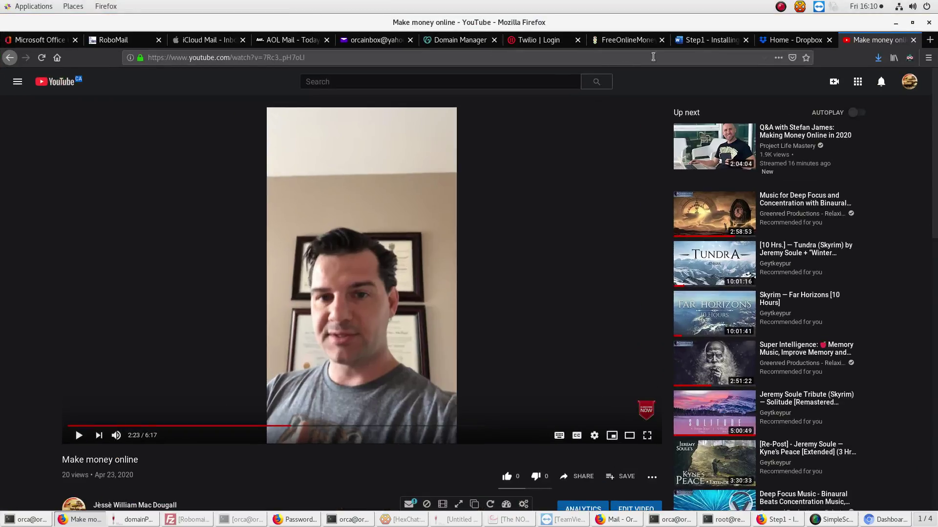
{"action": "key", "text": "super"}
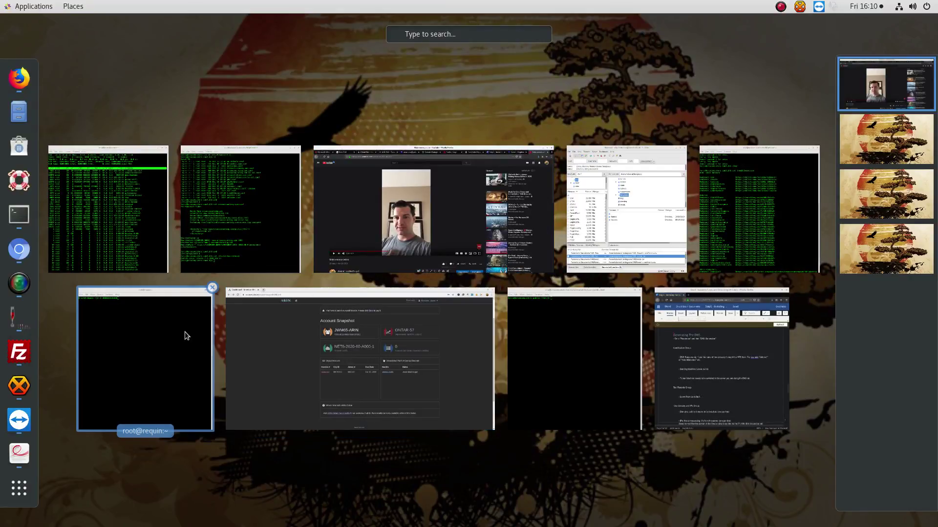
{"action": "left_click", "coordinate": [184, 333]}
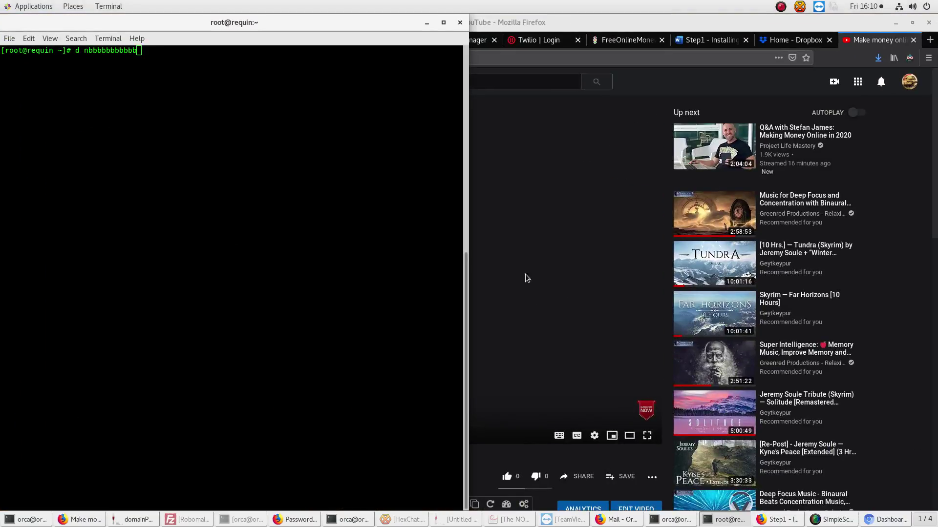
{"action": "key", "text": "super"}
{"action": "left_click", "coordinate": [427, 353]}
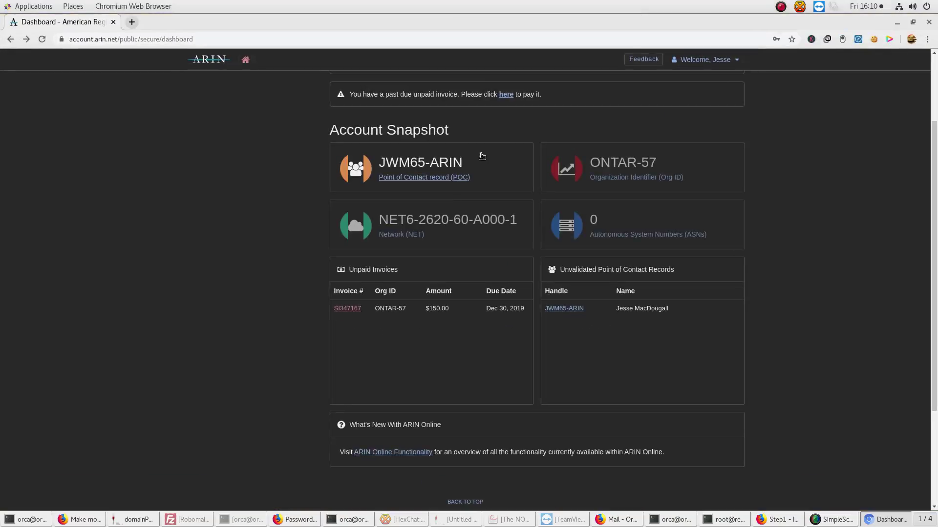
{"action": "key", "text": "super+Right"}
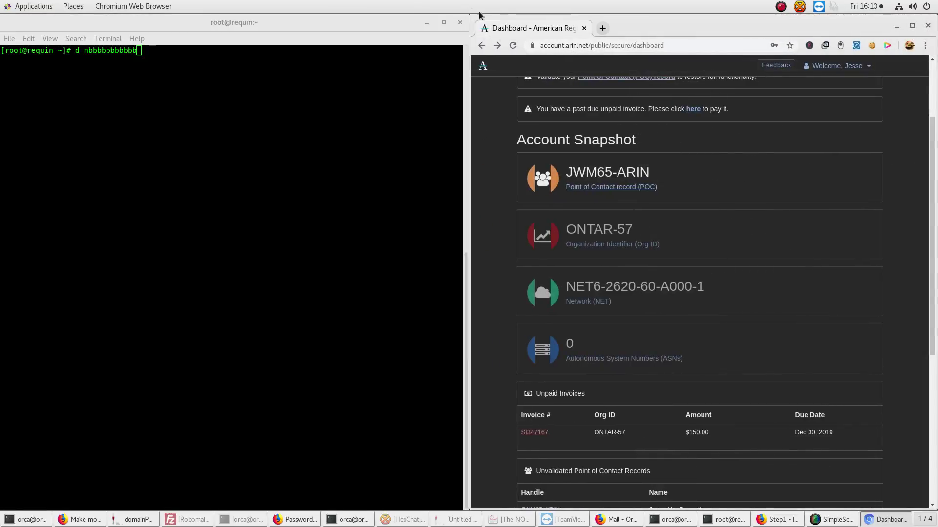
Step: Erase the stray text in the root@requin terminal and exit the SSH session
{"action": "left_click", "coordinate": [225, 79]}
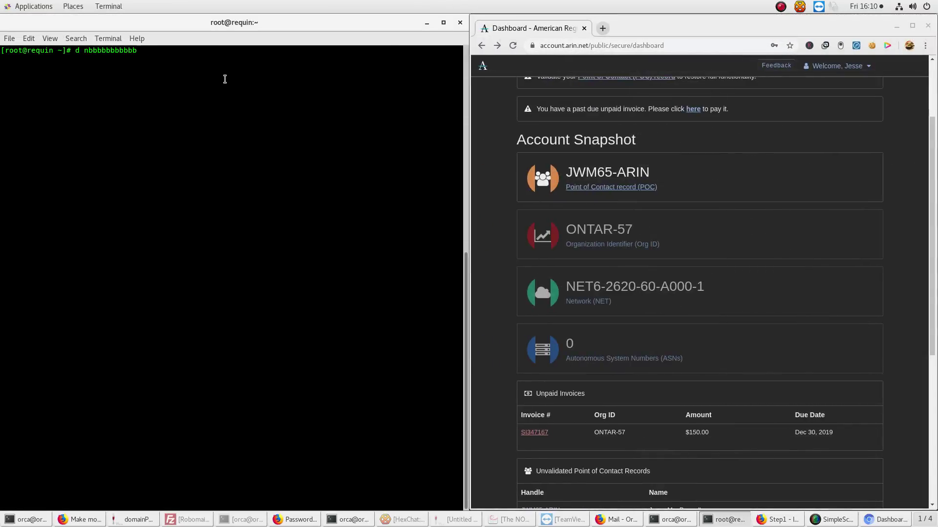
{"action": "key", "text": "BackSpace"}
{"action": "key", "text": "BackSpace"}
{"action": "key", "text": "BackSpace"}
{"action": "key", "text": "BackSpace"}
{"action": "key", "text": "BackSpace"}
{"action": "key", "text": "BackSpace"}
{"action": "key", "text": "BackSpace"}
{"action": "key", "text": "BackSpace"}
{"action": "key", "text": "BackSpace"}
{"action": "key", "text": "BackSpace"}
{"action": "key", "text": "BackSpace"}
{"action": "key", "text": "BackSpace"}
{"action": "key", "text": "BackSpace"}
{"action": "key", "text": "BackSpace"}
{"action": "type", "text": "quit"}
{"action": "key", "text": "Return"}
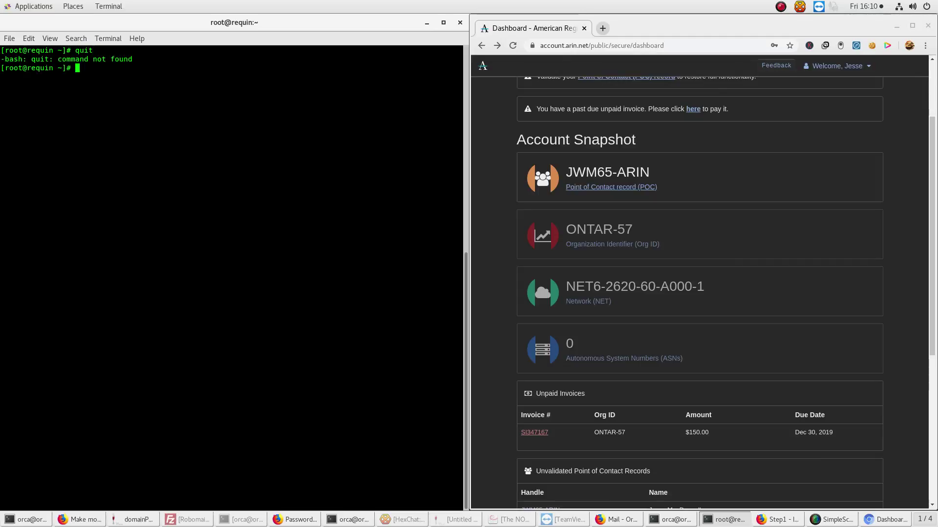
{"action": "type", "text": "exit"}
{"action": "key", "text": "Return"}
{"action": "key", "text": "ctrl+l"}
{"action": "type", "text": "ll"}
{"action": "key", "text": "Return"}
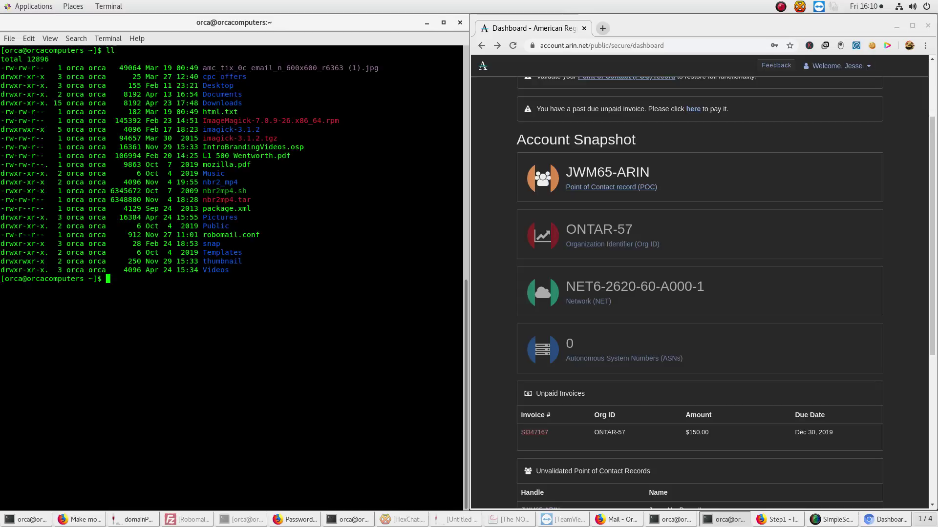
{"action": "type", "text": "clear"}
{"action": "key", "text": "Return"}
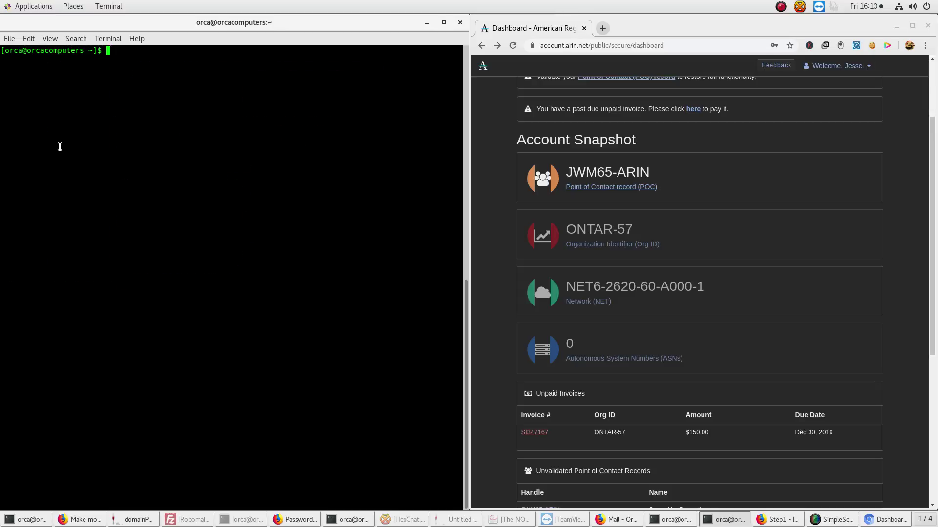
{"action": "left_click_drag", "start_coordinate": [23, 50], "coordinate": [82, 46]}
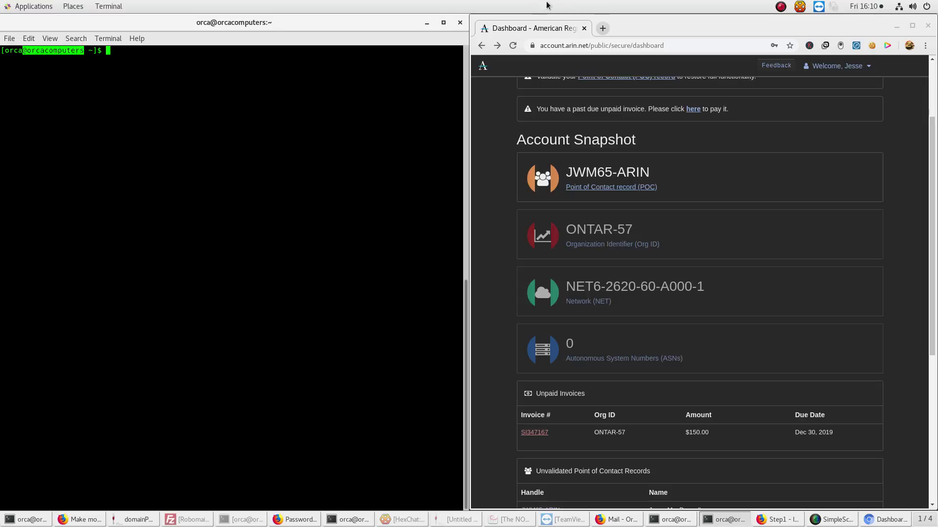
{"action": "left_click", "coordinate": [635, 26]}
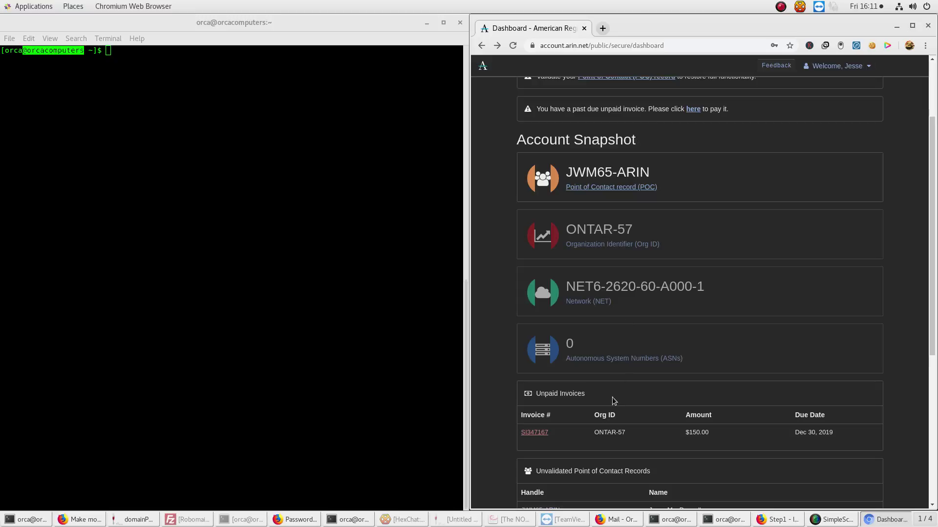
Step: Open the unpaid invoice summary, discard the pasted 2620:60:A000::/48 prefix, and return to the Dashboard
{"action": "left_click", "coordinate": [540, 433]}
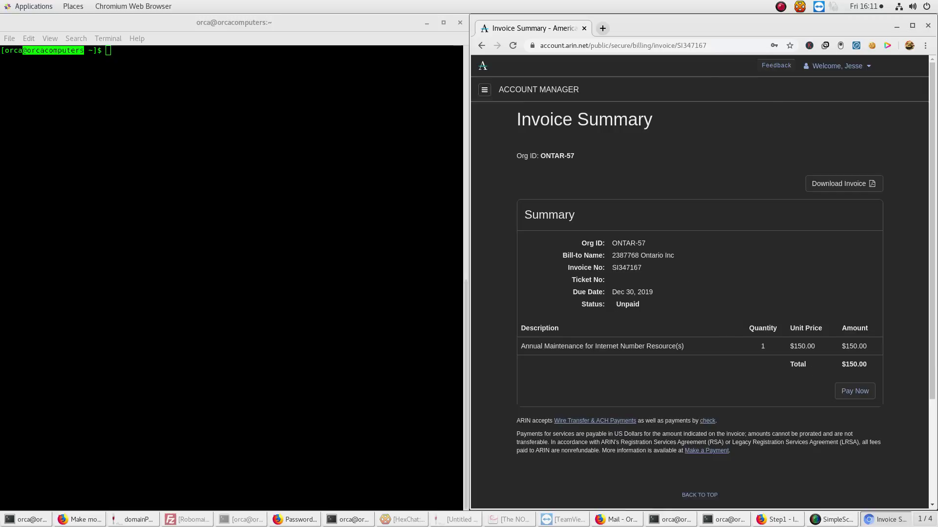
{"action": "left_click", "coordinate": [649, 45]}
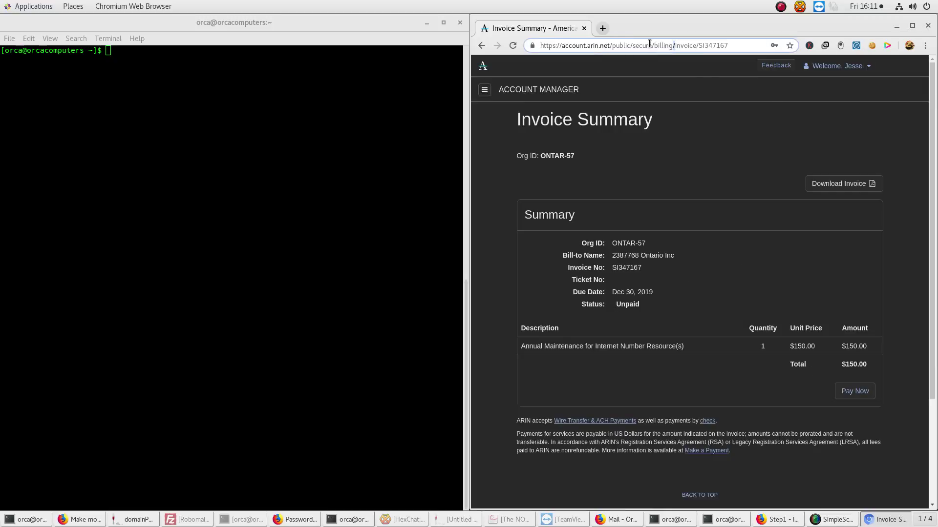
{"action": "triple_click", "coordinate": [649, 43]}
{"action": "type", "text": "2620:60:A000::/48."}
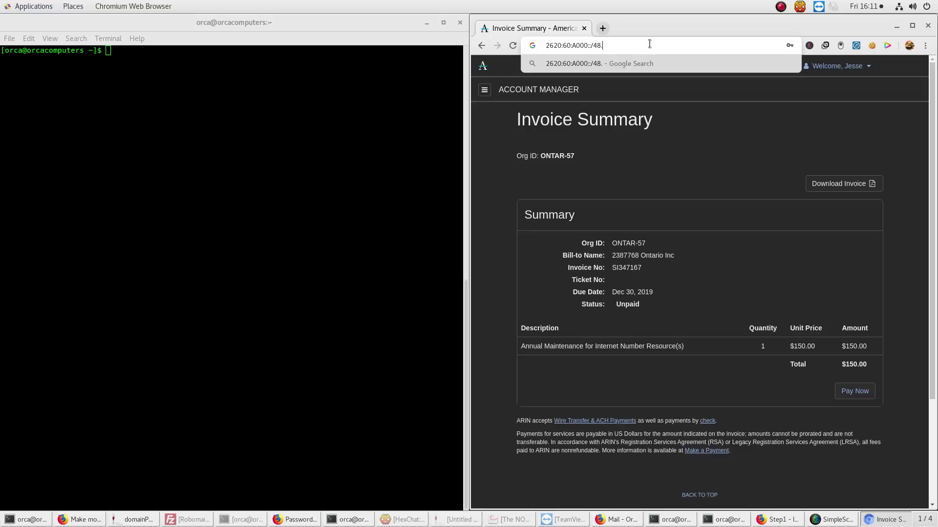
{"action": "key", "text": "Escape"}
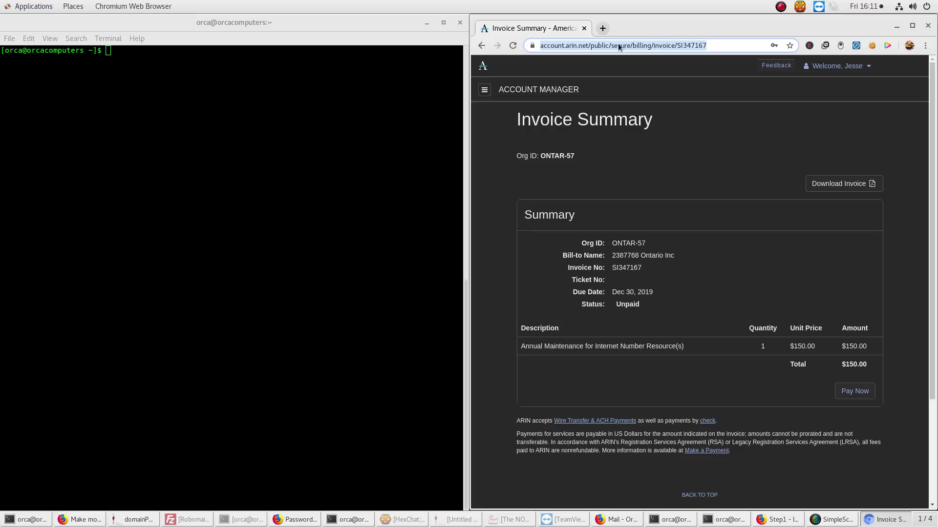
{"action": "left_click", "coordinate": [482, 50]}
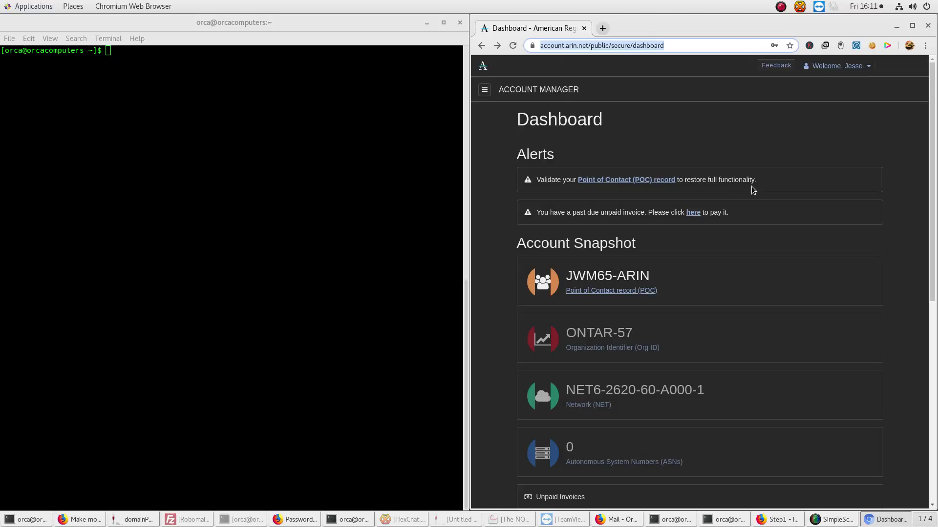
Step: Scroll down the Dashboard and open the unvalidated POC handle, then scroll through its record
{"action": "scroll", "coordinate": [753, 189], "scroll_direction": "down", "scroll_amount": 4}
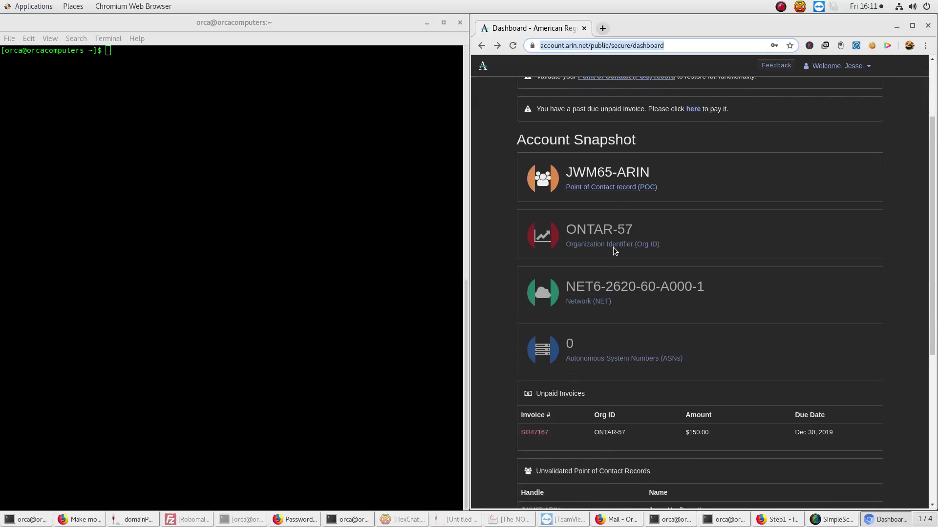
{"action": "scroll", "coordinate": [601, 250], "scroll_direction": "down", "scroll_amount": 2}
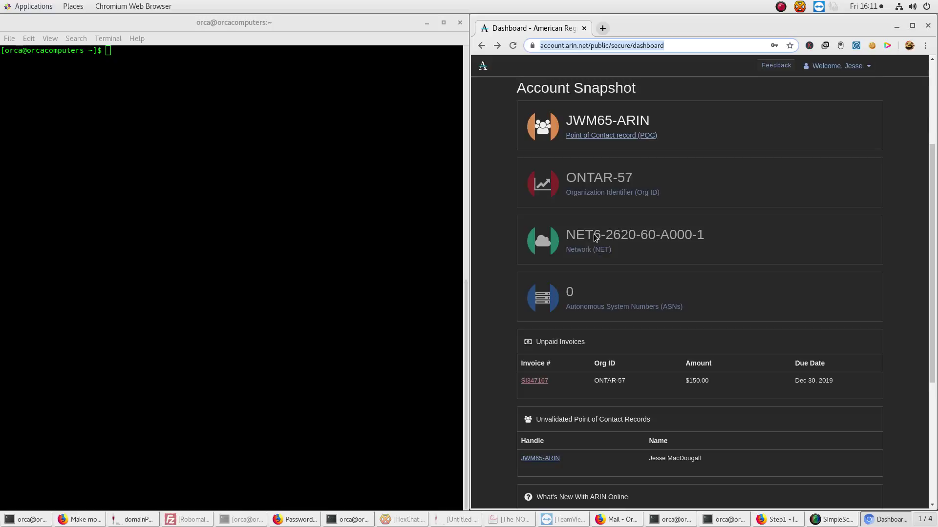
{"action": "left_click", "coordinate": [577, 246]}
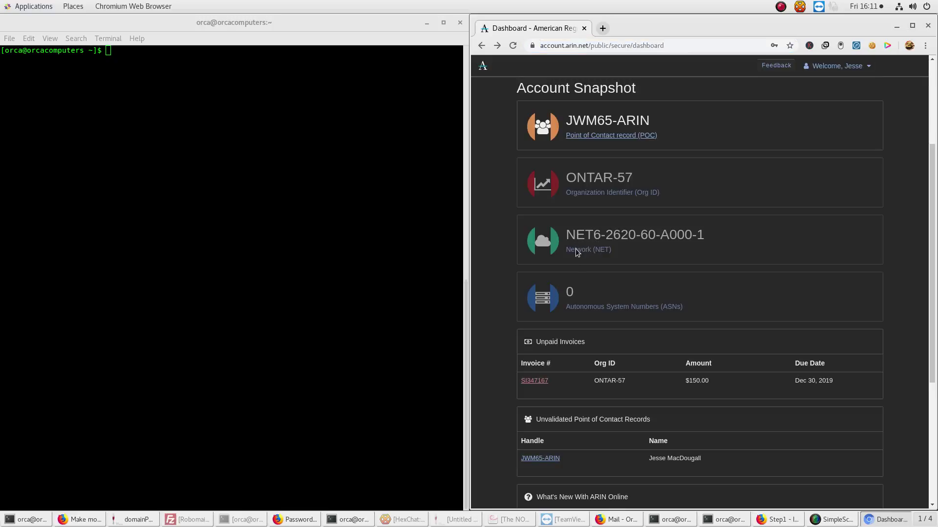
{"action": "double_click", "coordinate": [575, 249]}
{"action": "left_click", "coordinate": [544, 244]}
{"action": "scroll", "coordinate": [620, 235], "scroll_direction": "down", "scroll_amount": 4}
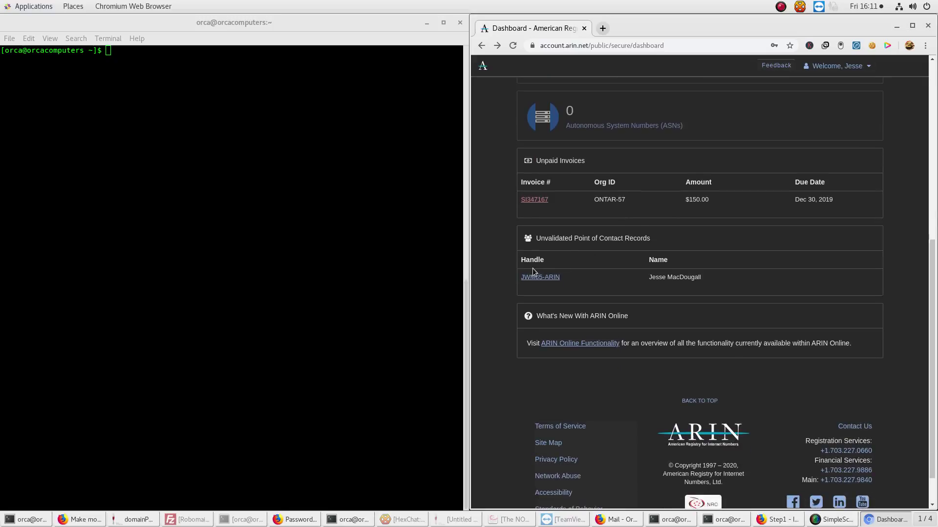
{"action": "left_click", "coordinate": [535, 278]}
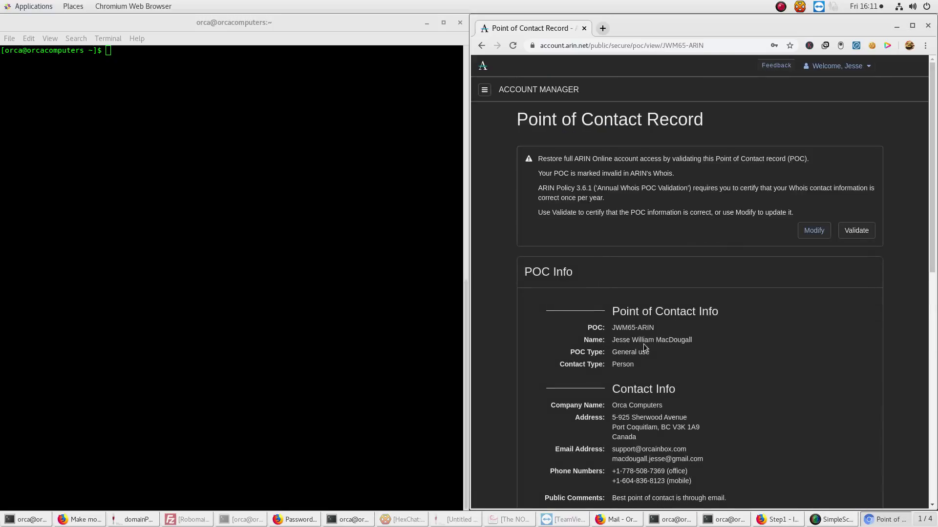
{"action": "scroll", "coordinate": [684, 337], "scroll_direction": "down", "scroll_amount": 2}
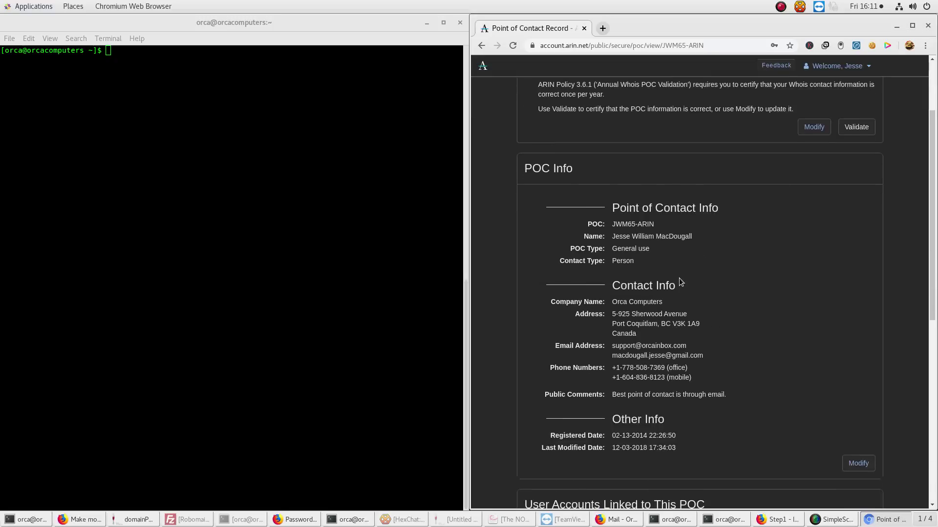
{"action": "scroll", "coordinate": [679, 281], "scroll_direction": "down", "scroll_amount": 1}
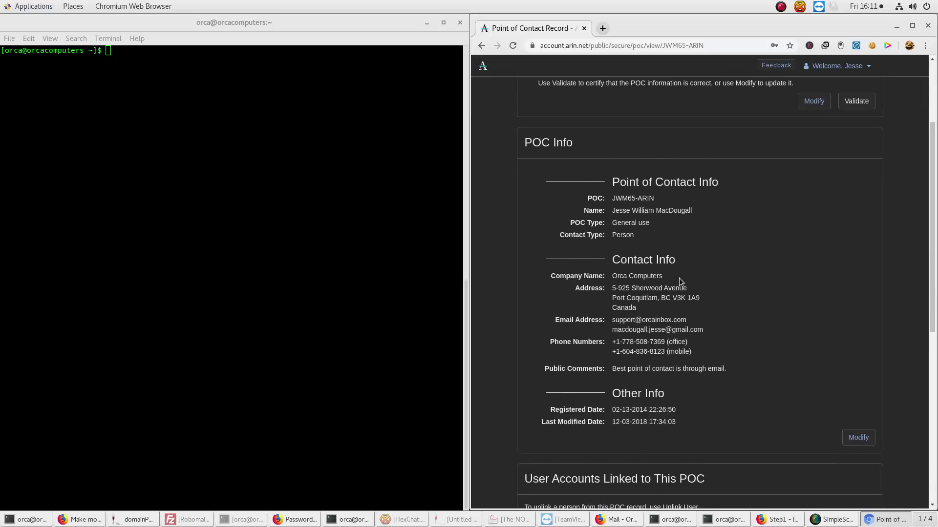
{"action": "left_click", "coordinate": [858, 437]}
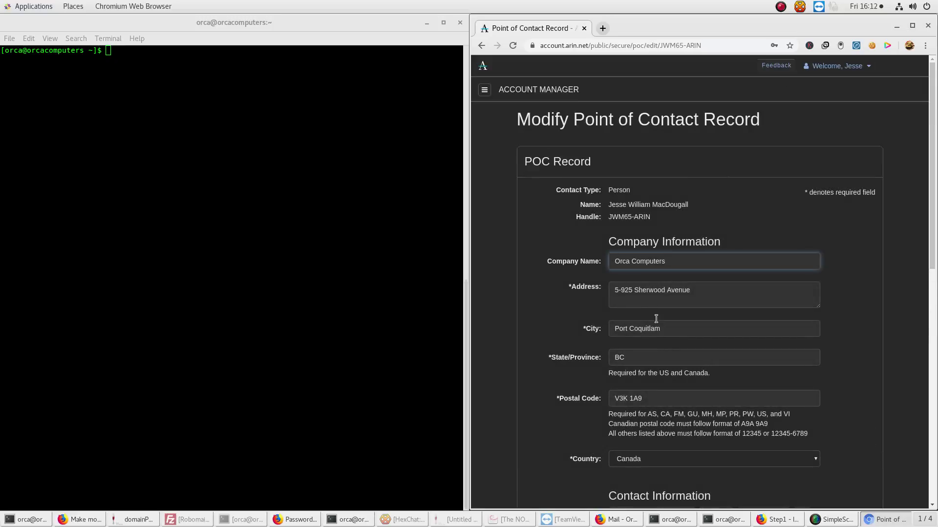
{"action": "left_click", "coordinate": [620, 293]}
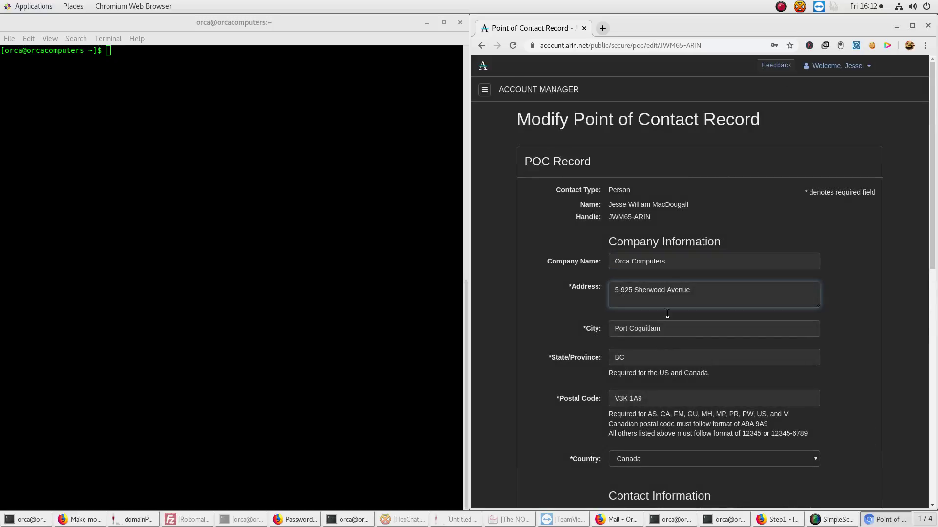
{"action": "key", "text": "ctrl+a"}
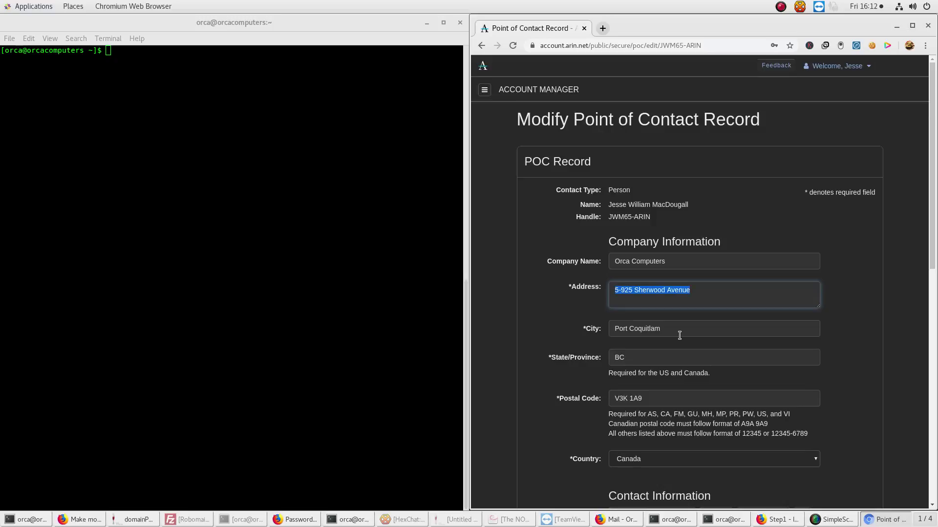
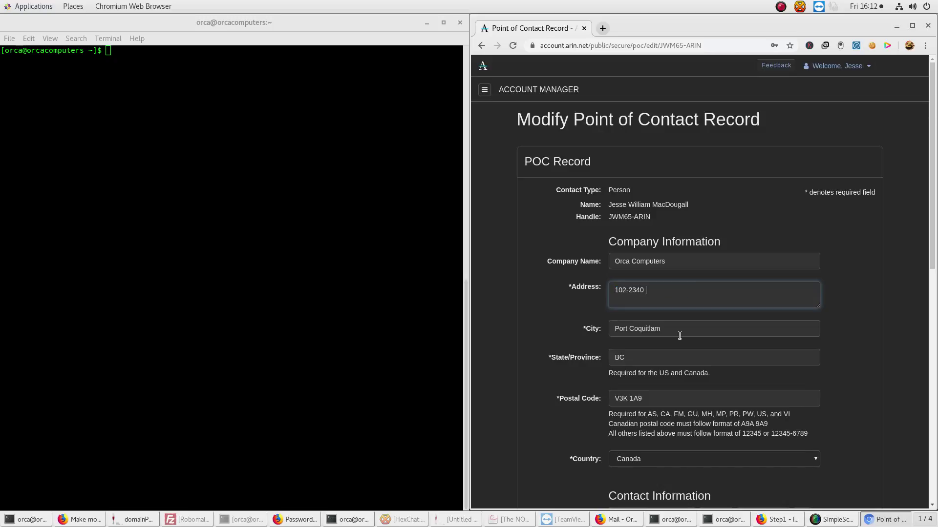
{"action": "key", "text": "Tab"}
{"action": "key", "text": "Tab"}
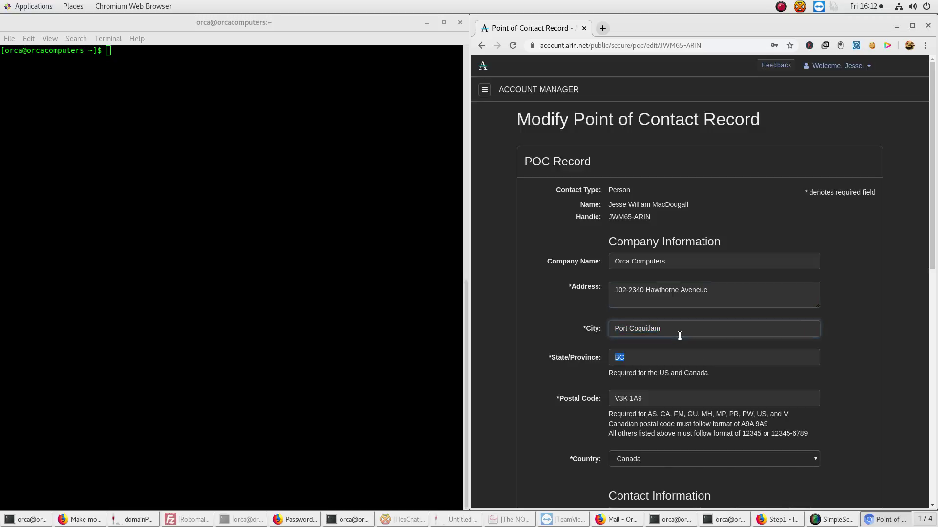
{"action": "key", "text": "Tab"}
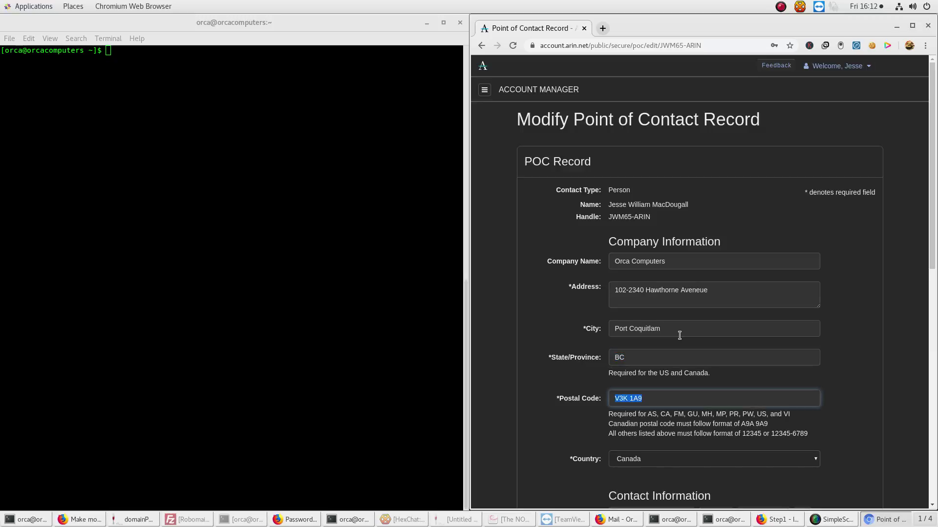
{"action": "type", "text": "V3"}
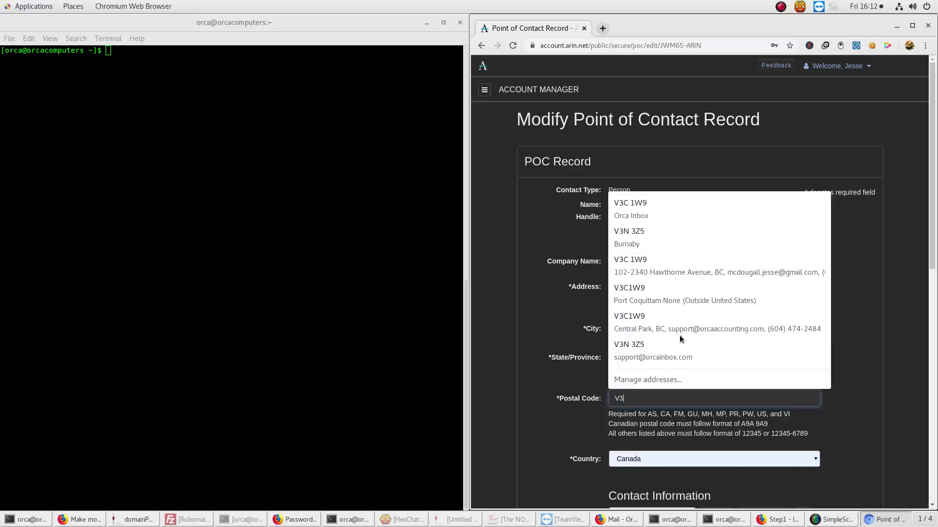
{"action": "type", "text": "C1"}
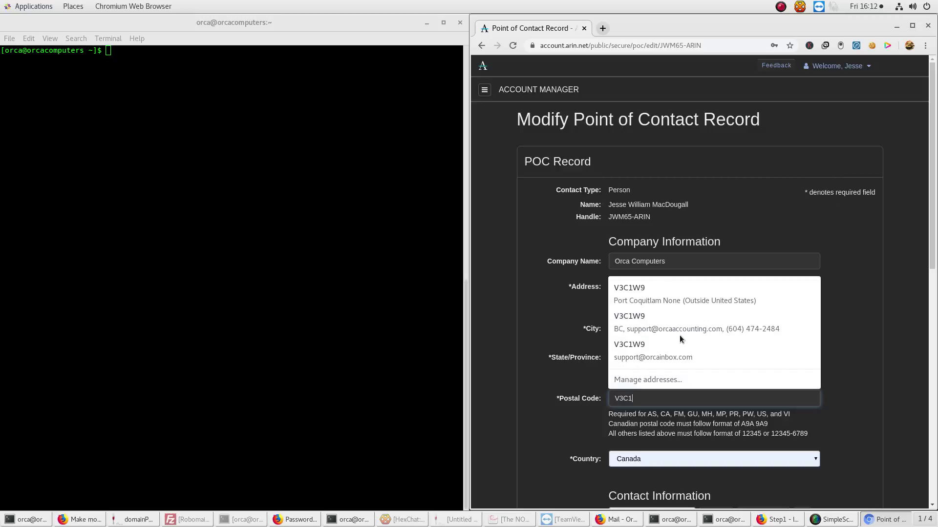
{"action": "type", "text": "W9"}
{"action": "left_click", "coordinate": [679, 335]}
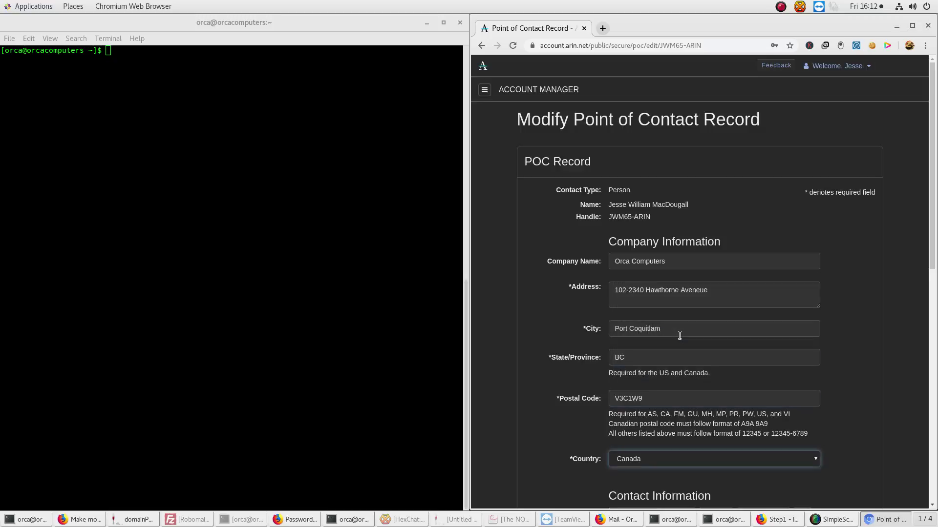
{"action": "scroll", "coordinate": [680, 335], "scroll_direction": "down", "scroll_amount": 4}
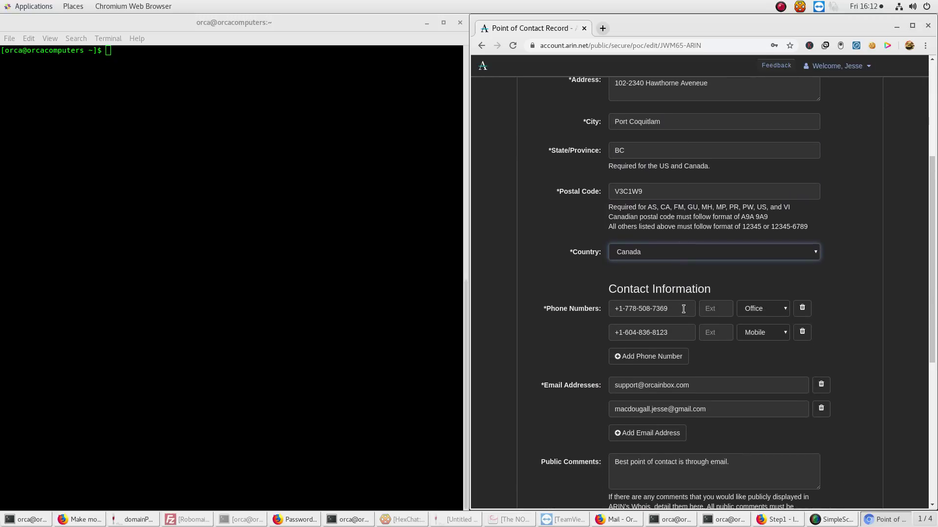
Step: Replace the office phone with a suggested 604 number, keeping Office type and the mobile number
{"action": "left_click_drag", "start_coordinate": [683, 308], "coordinate": [610, 310]}
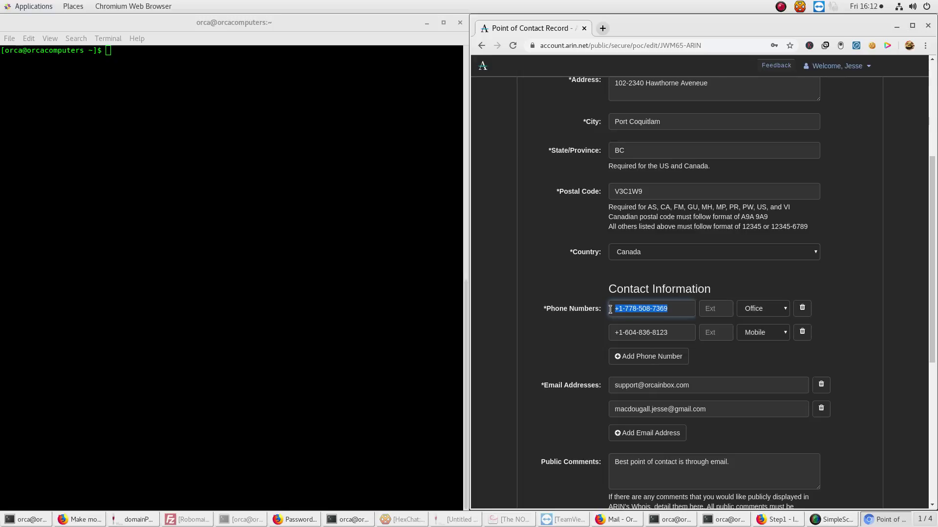
{"action": "type", "text": "604"}
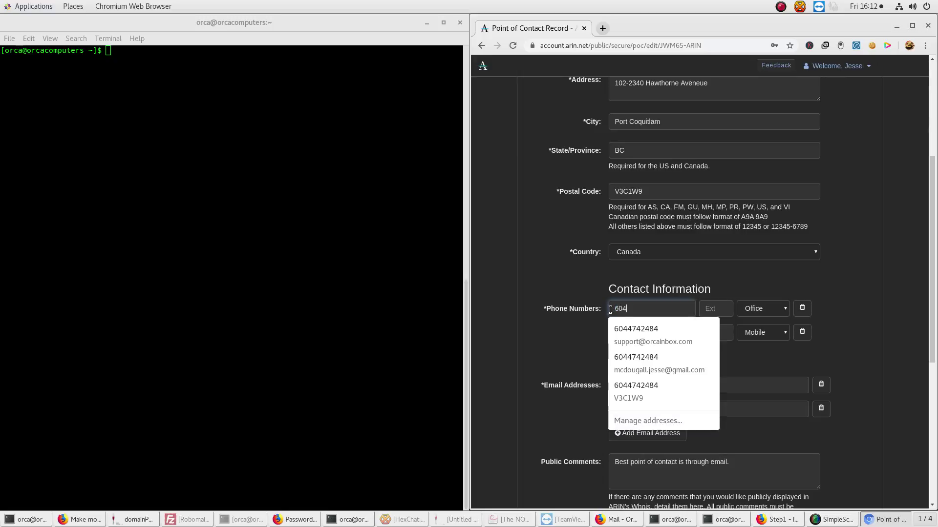
{"action": "key", "text": "Down"}
{"action": "key", "text": "Return"}
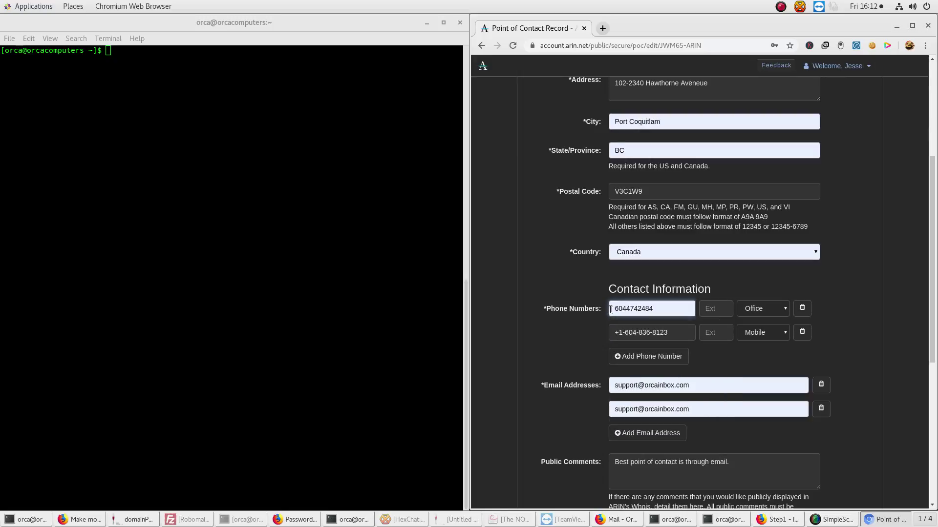
{"action": "left_click", "coordinate": [763, 310]}
{"action": "left_click", "coordinate": [777, 339]}
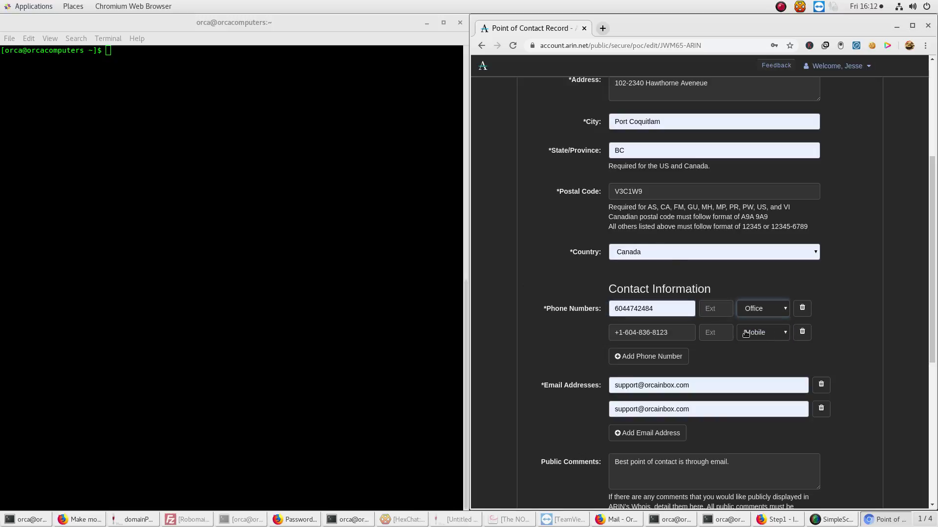
{"action": "left_click", "coordinate": [688, 328]}
{"action": "key", "text": "ctrl+a"}
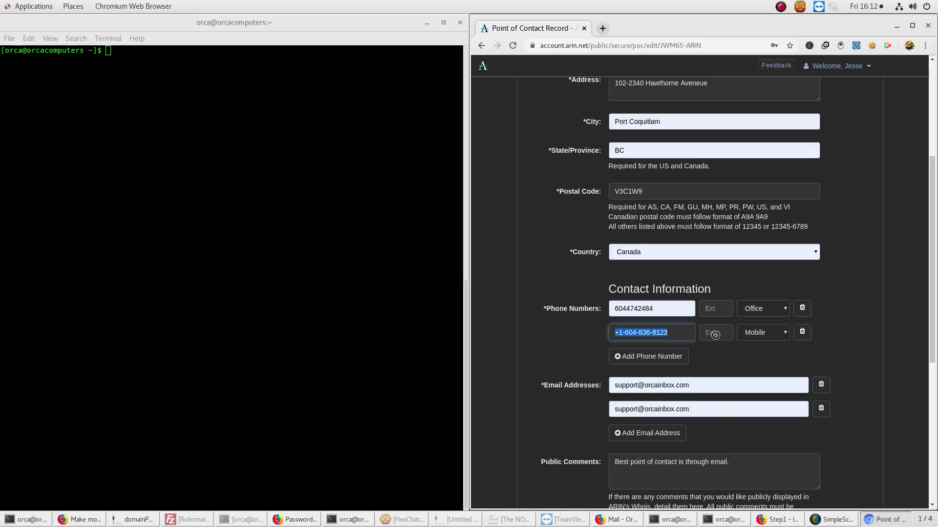
{"action": "left_click", "coordinate": [739, 353]}
Step: Delete the duplicated second e-mail address
{"action": "scroll", "coordinate": [711, 347], "scroll_direction": "down", "scroll_amount": 1}
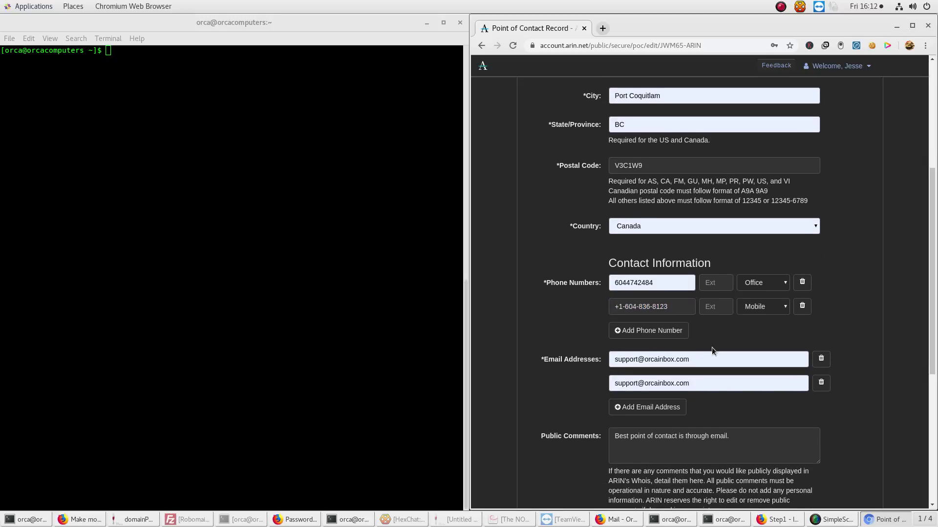
{"action": "left_click", "coordinate": [680, 382]}
{"action": "key", "text": "ctrl+a"}
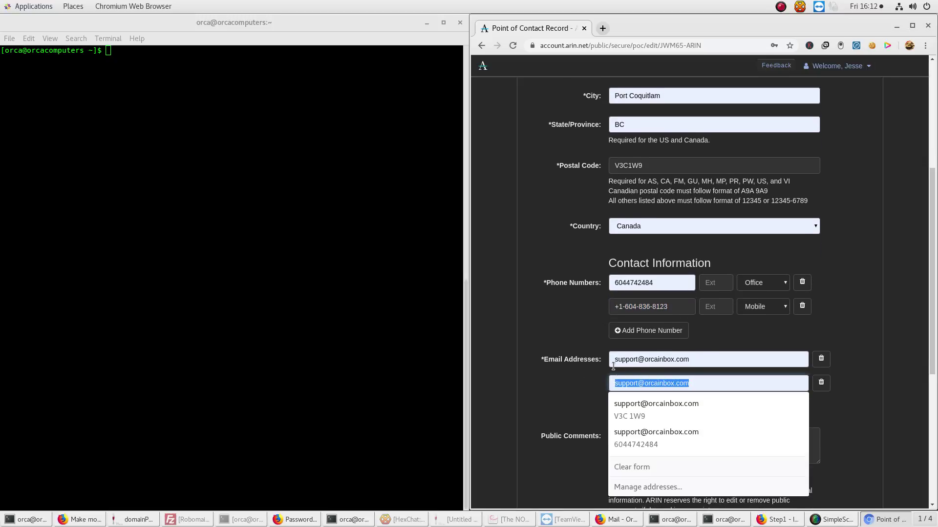
{"action": "key", "text": "BackSpace"}
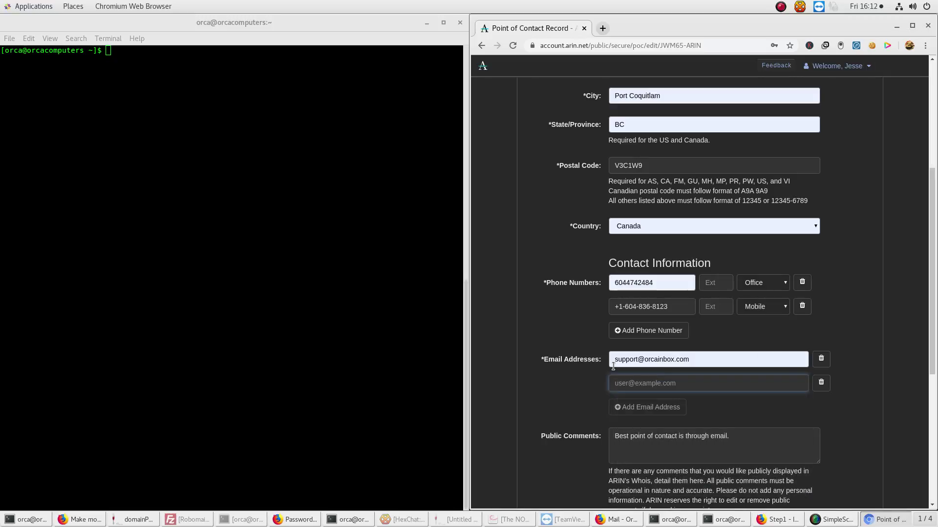
Step: Empty the Public Comments field of its existing comment text
{"action": "scroll", "coordinate": [613, 367], "scroll_direction": "down", "scroll_amount": 2}
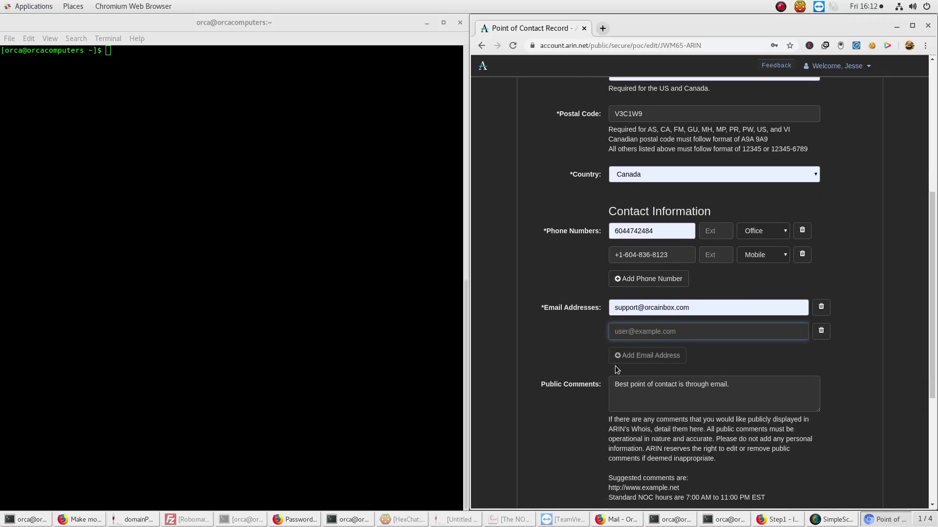
{"action": "scroll", "coordinate": [615, 367], "scroll_direction": "down", "scroll_amount": 1}
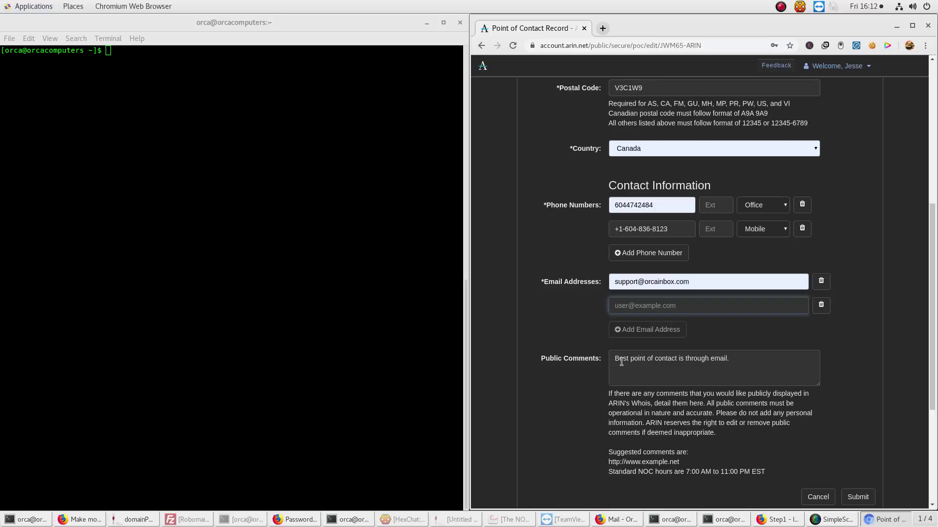
{"action": "left_click", "coordinate": [621, 362]}
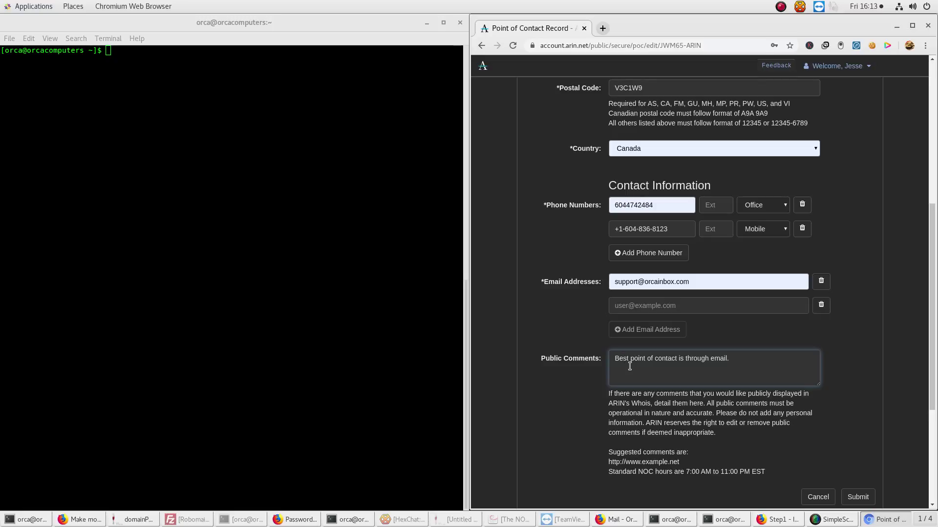
{"action": "key", "text": "ctrl+a"}
{"action": "key", "text": "BackSpace"}
Step: Submit the modified contact record repeatedly despite validation errors, then maximize the browser window
{"action": "left_click", "coordinate": [858, 497]}
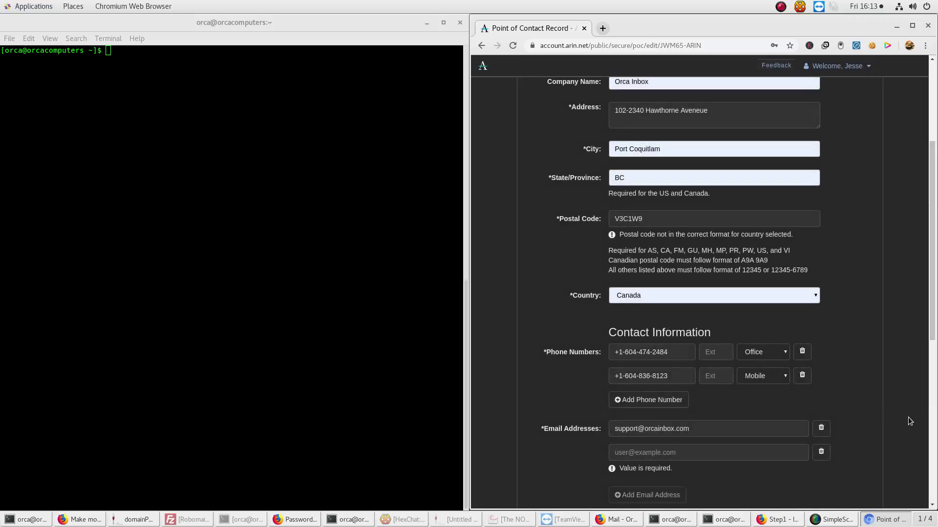
{"action": "scroll", "coordinate": [562, 279], "scroll_direction": "down", "scroll_amount": 5}
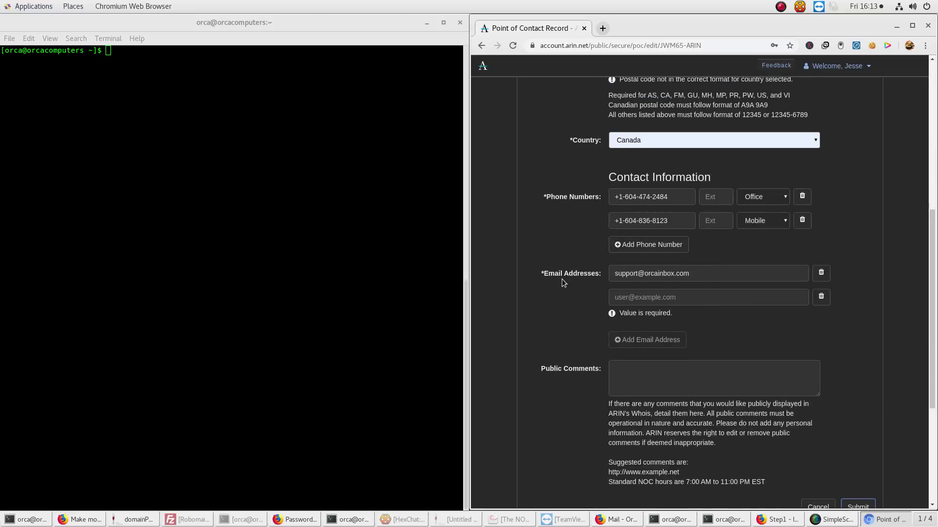
{"action": "scroll", "coordinate": [562, 280], "scroll_direction": "down", "scroll_amount": 2}
{"action": "left_click", "coordinate": [858, 352]}
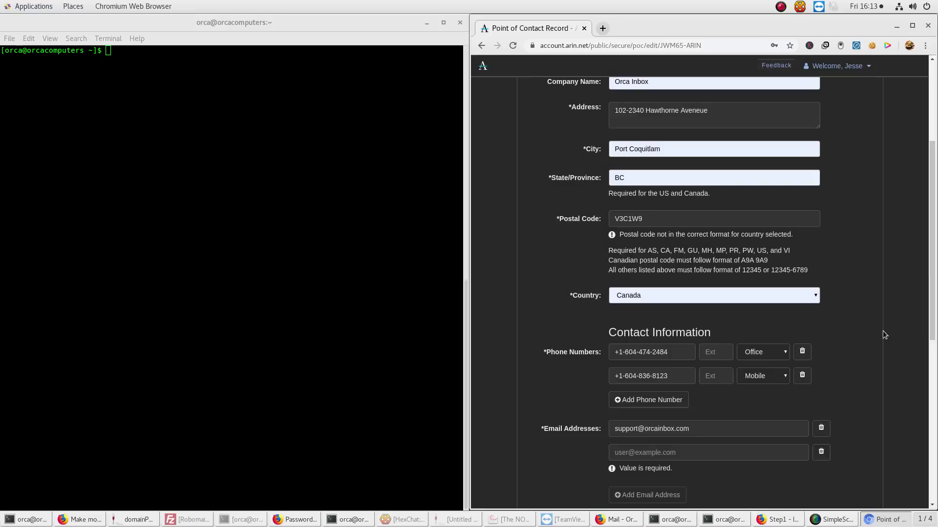
{"action": "scroll", "coordinate": [883, 331], "scroll_direction": "up", "scroll_amount": 4}
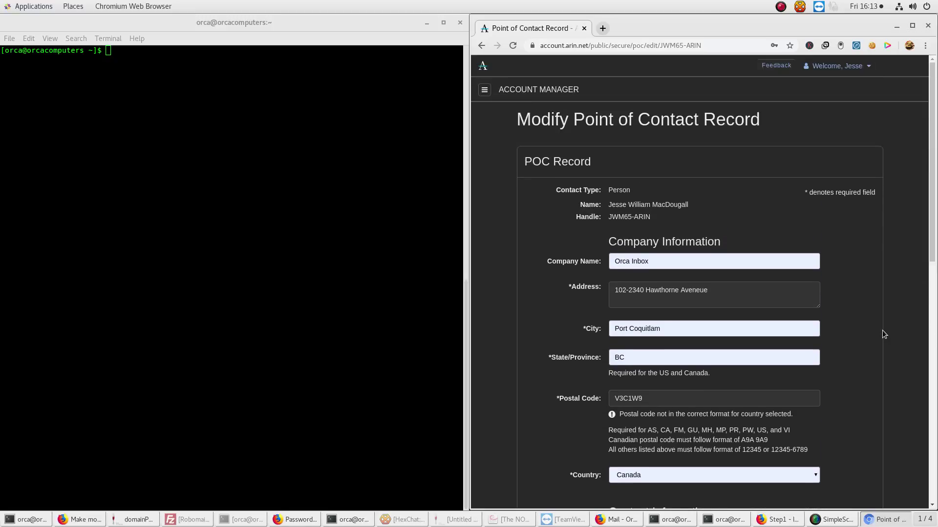
{"action": "scroll", "coordinate": [882, 330], "scroll_direction": "down", "scroll_amount": 10}
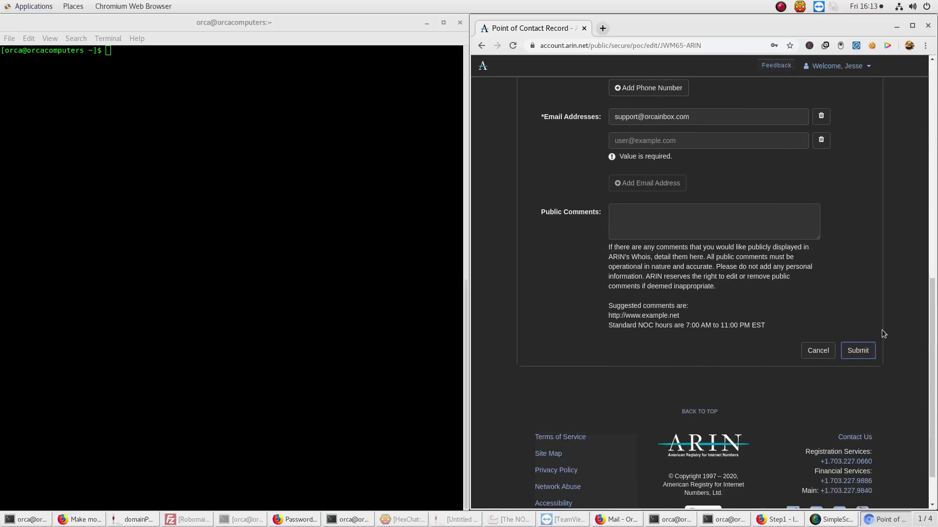
{"action": "scroll", "coordinate": [883, 333], "scroll_direction": "down", "scroll_amount": 1}
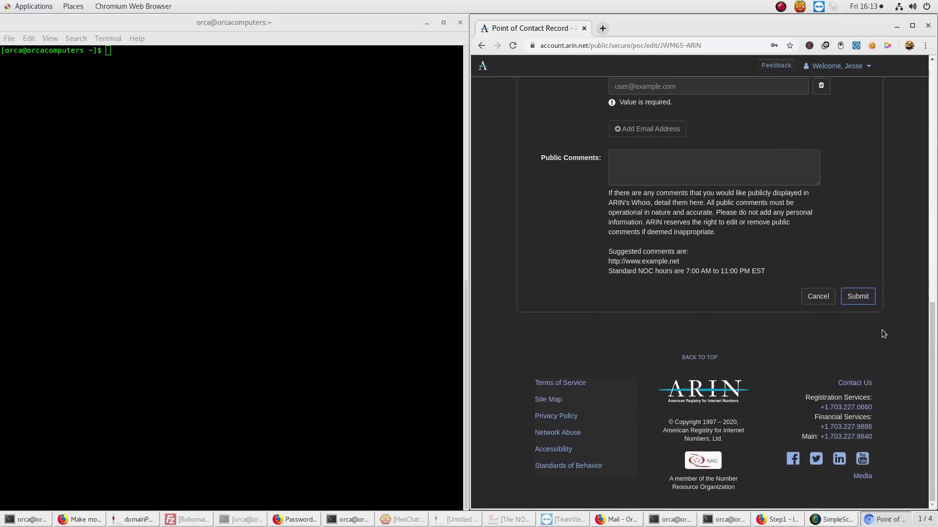
{"action": "left_click", "coordinate": [857, 296]}
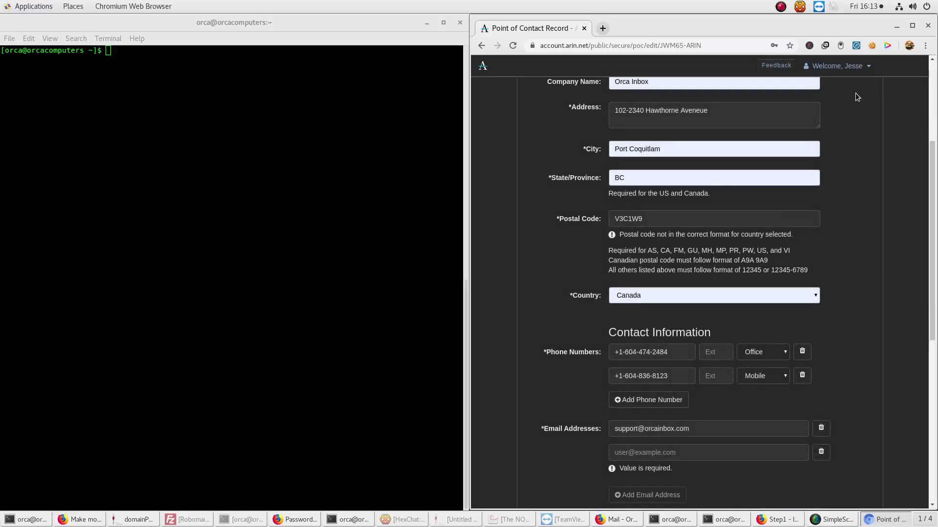
{"action": "left_click", "coordinate": [911, 25]}
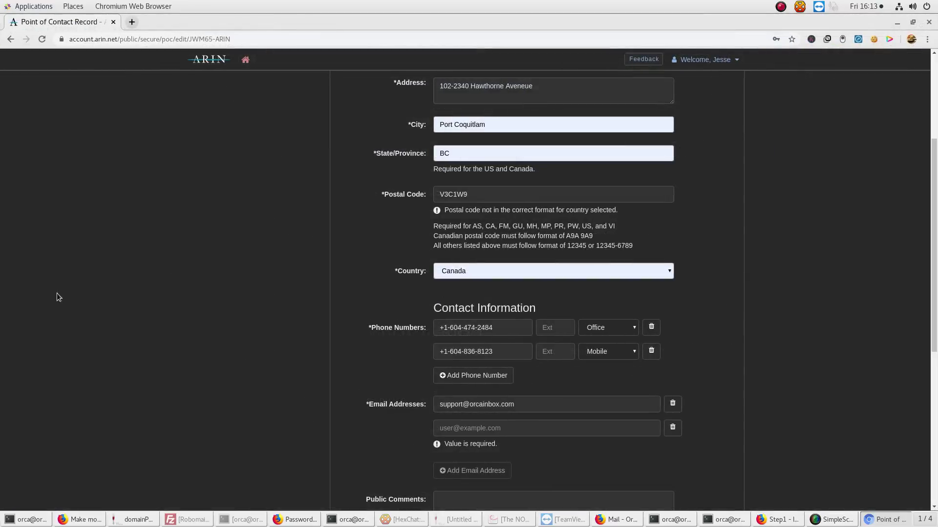
Step: Go to the arin.net home page and reach the Dashboard through the Welcome account menu
{"action": "left_click", "coordinate": [245, 59]}
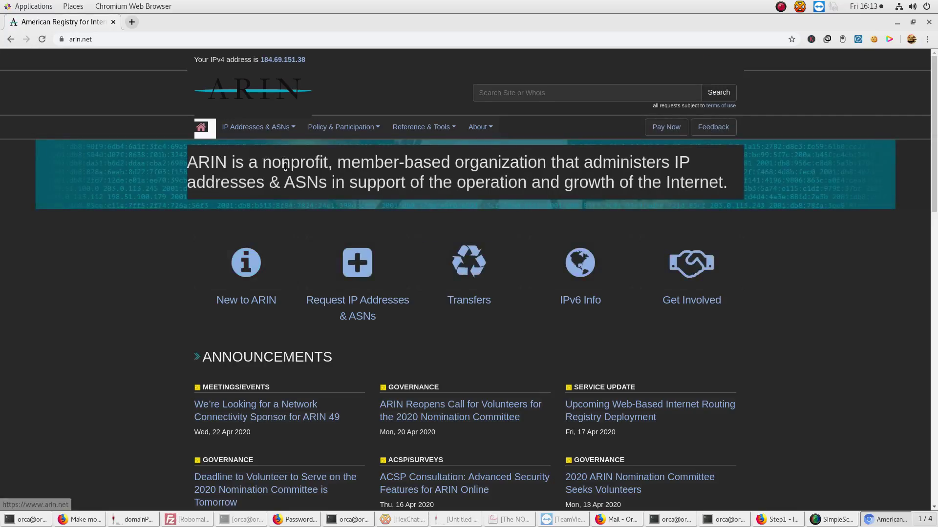
{"action": "left_click", "coordinate": [692, 62]}
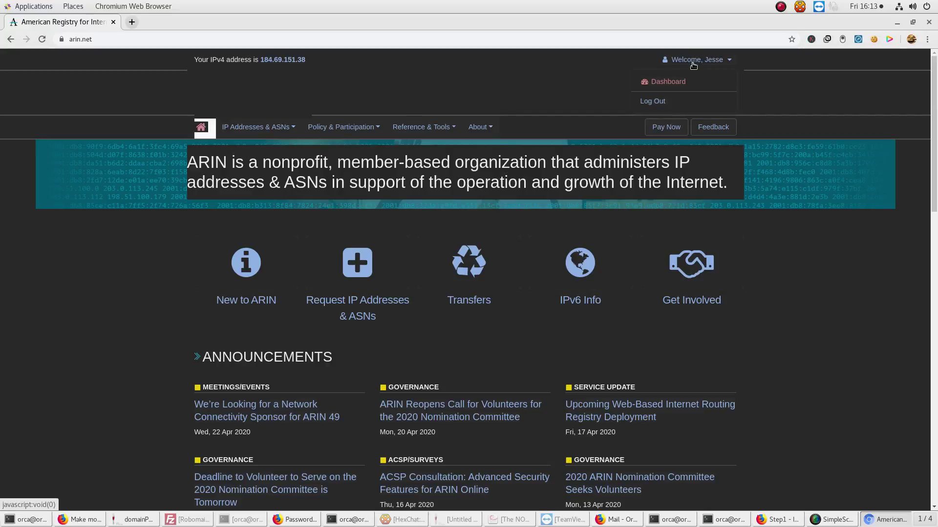
{"action": "left_click", "coordinate": [673, 85]}
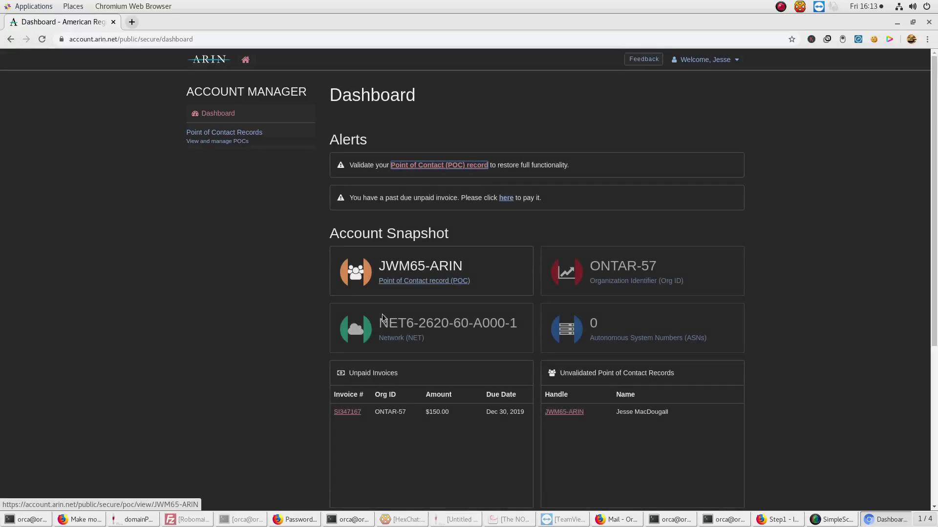
{"action": "scroll", "coordinate": [491, 312], "scroll_direction": "down", "scroll_amount": 6}
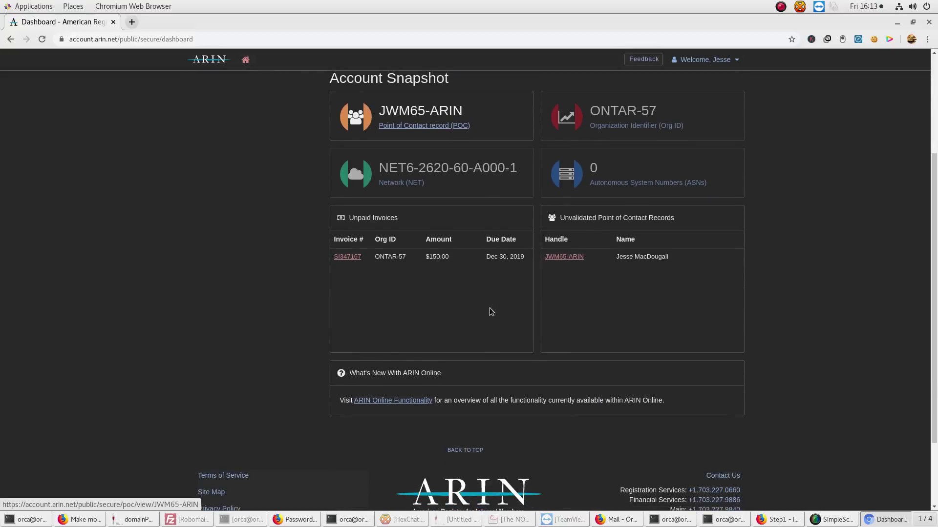
{"action": "scroll", "coordinate": [491, 311], "scroll_direction": "up", "scroll_amount": 6}
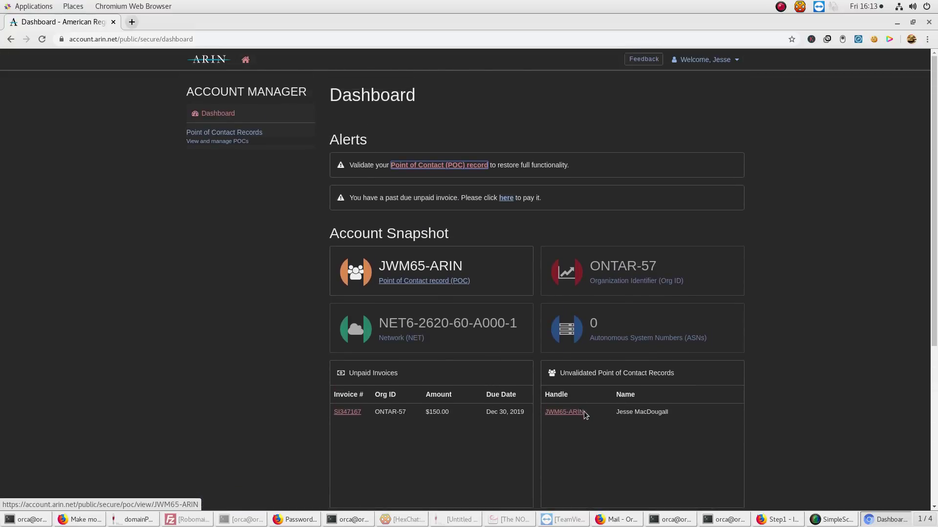
Step: Reopen the unvalidated POC record and scroll through its contact details and linked organizations
{"action": "left_click", "coordinate": [573, 412]}
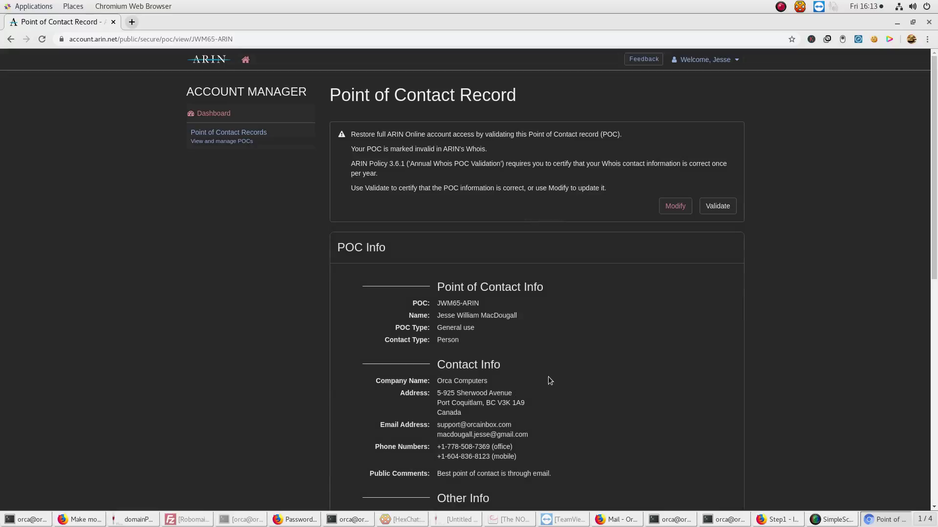
{"action": "scroll", "coordinate": [569, 338], "scroll_direction": "down", "scroll_amount": 2}
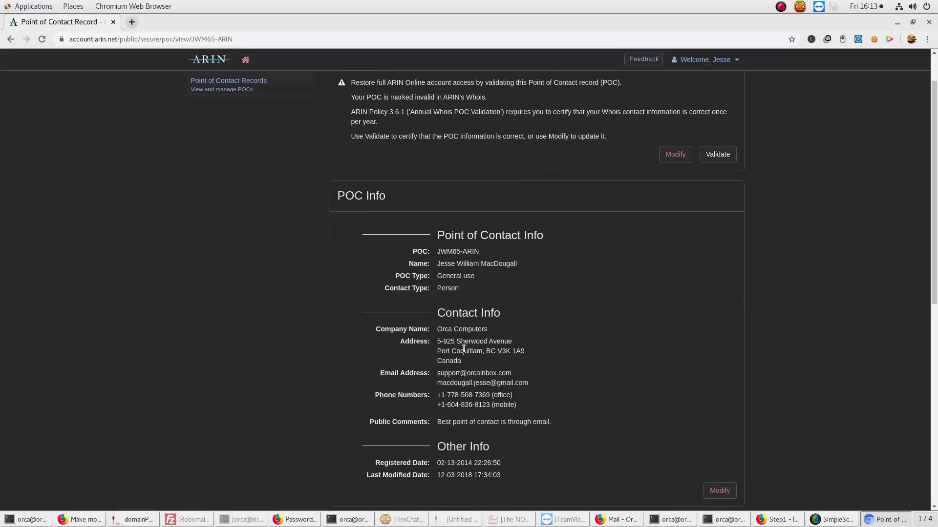
{"action": "scroll", "coordinate": [462, 349], "scroll_direction": "down", "scroll_amount": 4}
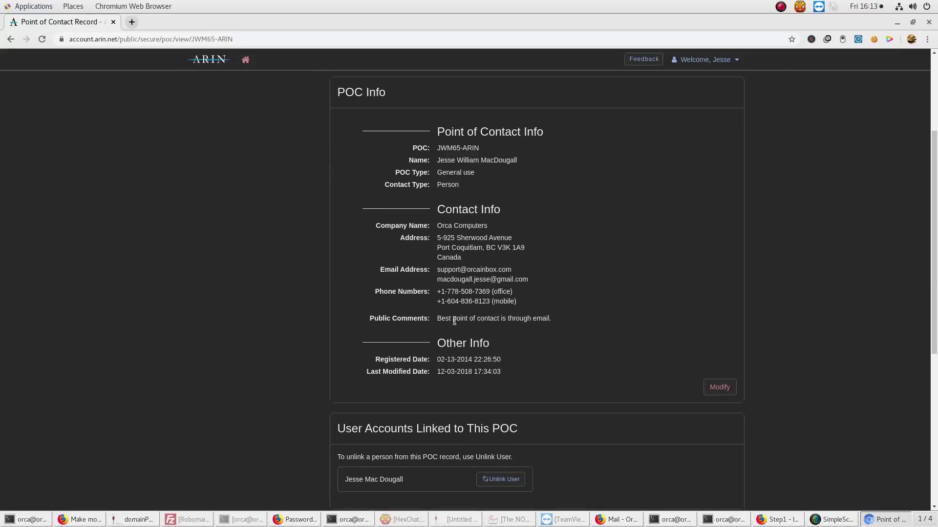
{"action": "scroll", "coordinate": [454, 321], "scroll_direction": "up", "scroll_amount": 1}
{"action": "scroll", "coordinate": [456, 320], "scroll_direction": "down", "scroll_amount": 4}
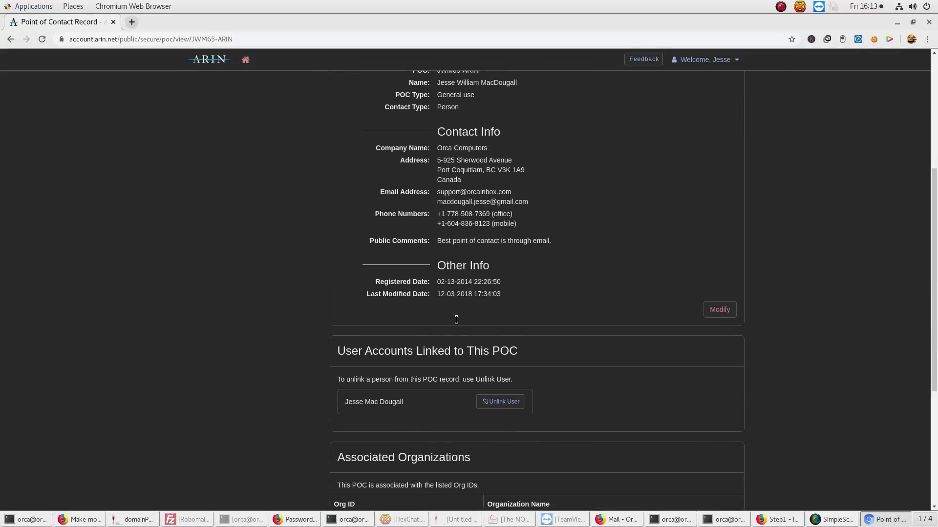
{"action": "scroll", "coordinate": [456, 320], "scroll_direction": "down", "scroll_amount": 5}
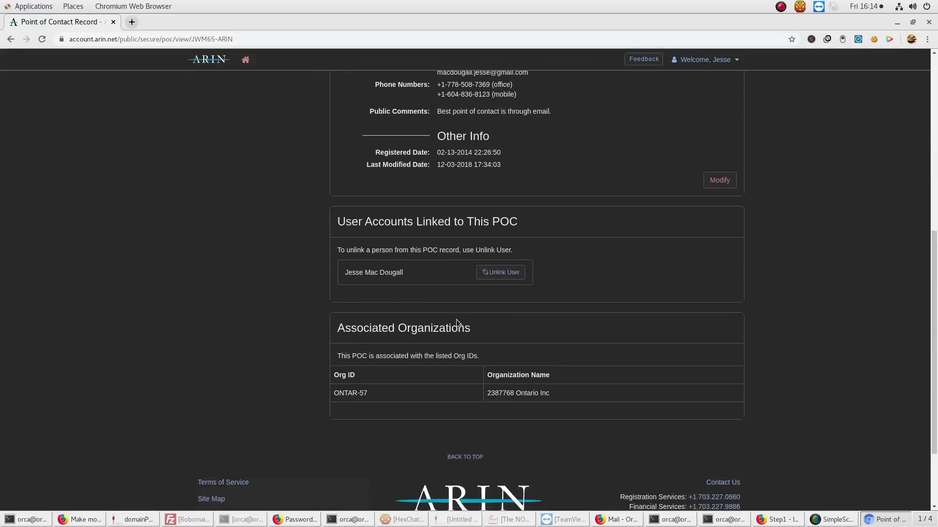
{"action": "scroll", "coordinate": [461, 321], "scroll_direction": "up", "scroll_amount": 12}
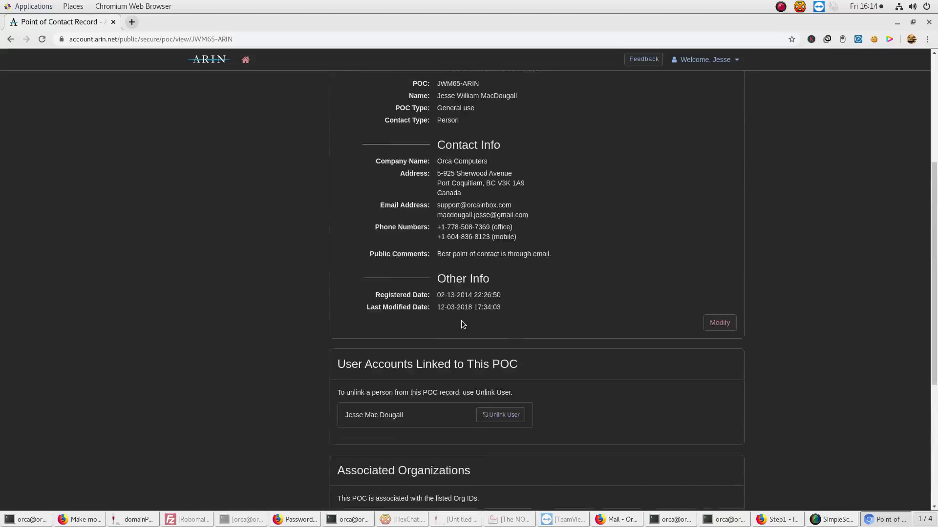
{"action": "scroll", "coordinate": [461, 320], "scroll_direction": "up", "scroll_amount": 3}
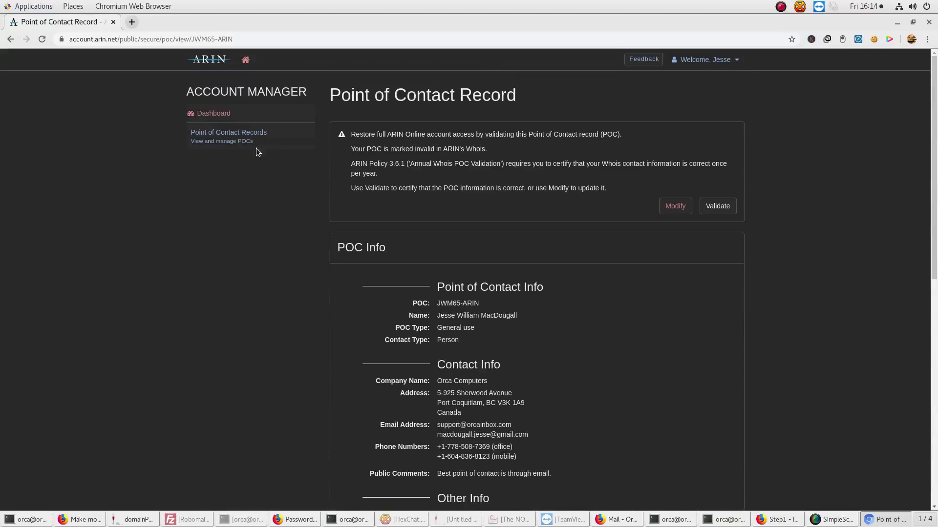
Step: Show Point of Contact Records from the sidebar, listing the contact requiring validation
{"action": "left_click", "coordinate": [218, 138]}
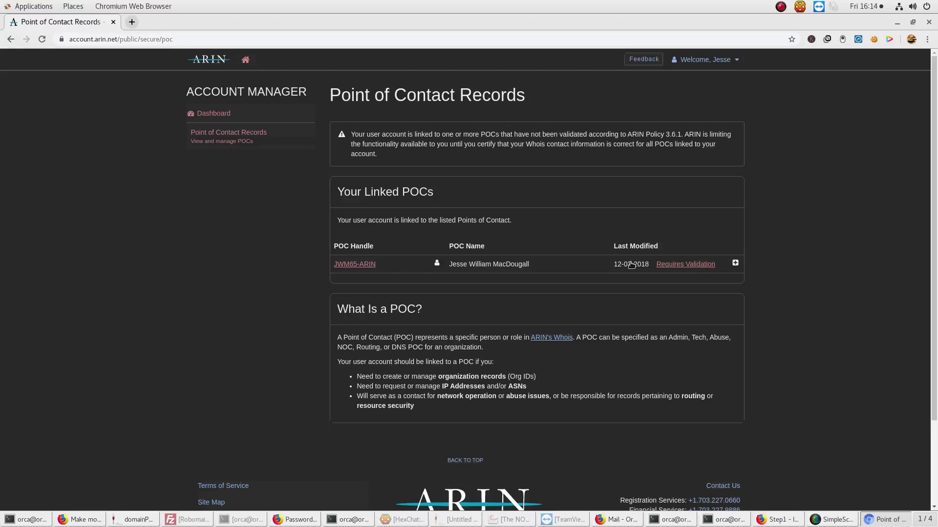
Step: Open the contact record requiring validation, scroll through it, and return to the Dashboard
{"action": "left_click", "coordinate": [667, 264]}
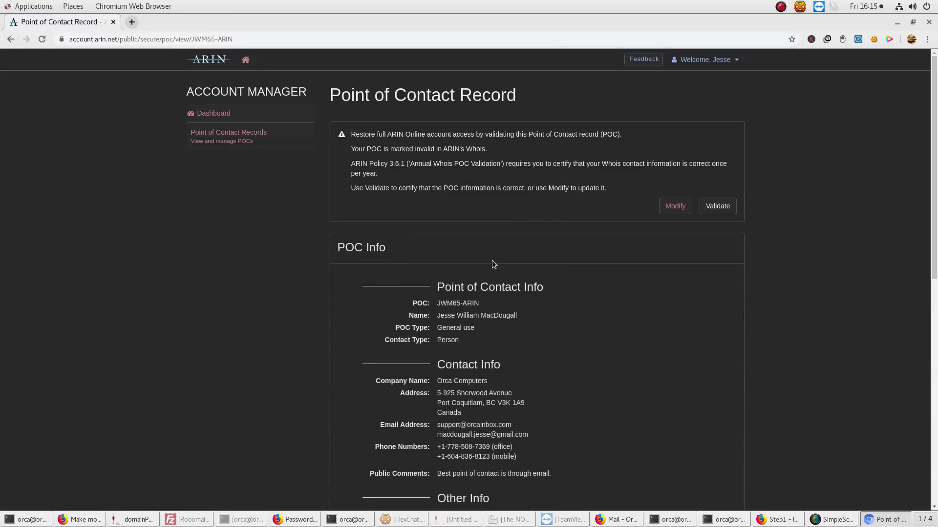
{"action": "scroll", "coordinate": [538, 279], "scroll_direction": "down", "scroll_amount": 2}
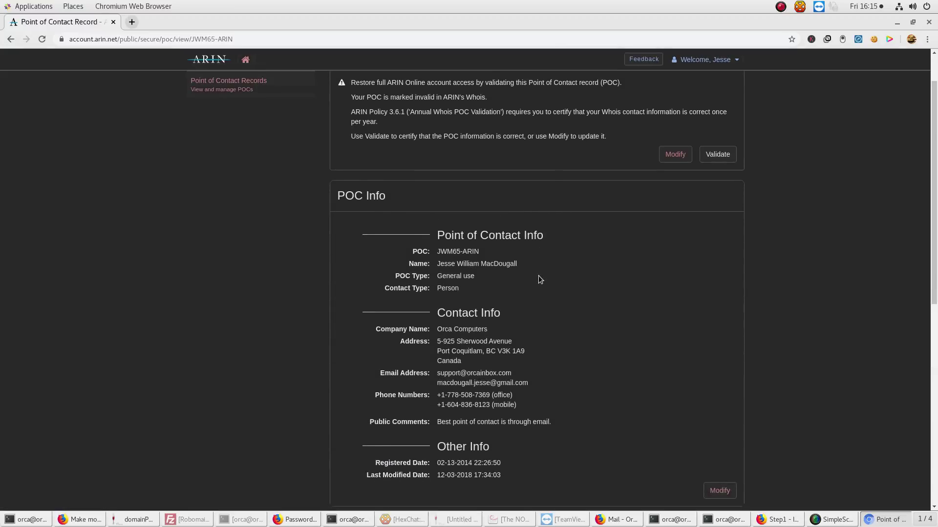
{"action": "scroll", "coordinate": [539, 278], "scroll_direction": "down", "scroll_amount": 7}
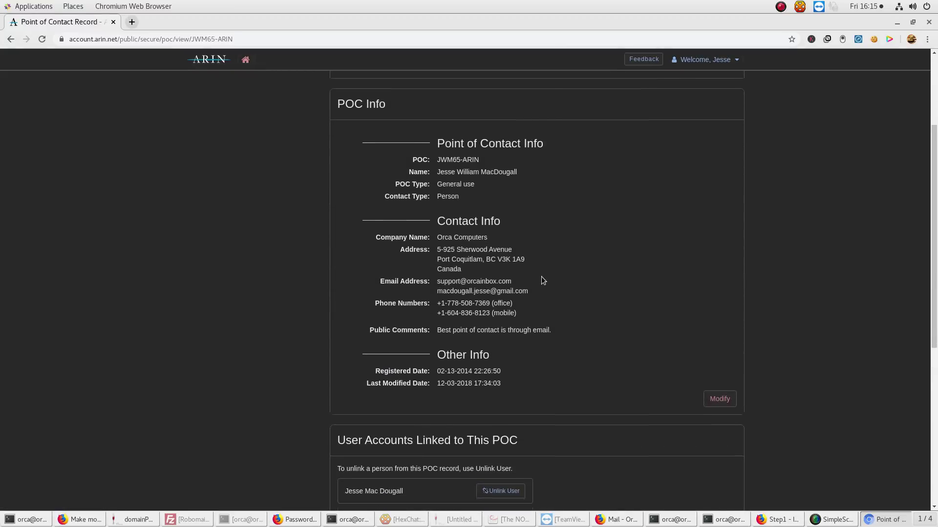
{"action": "scroll", "coordinate": [544, 276], "scroll_direction": "up", "scroll_amount": 3}
{"action": "scroll", "coordinate": [544, 275], "scroll_direction": "down", "scroll_amount": 9}
{"action": "scroll", "coordinate": [544, 274], "scroll_direction": "up", "scroll_amount": 3}
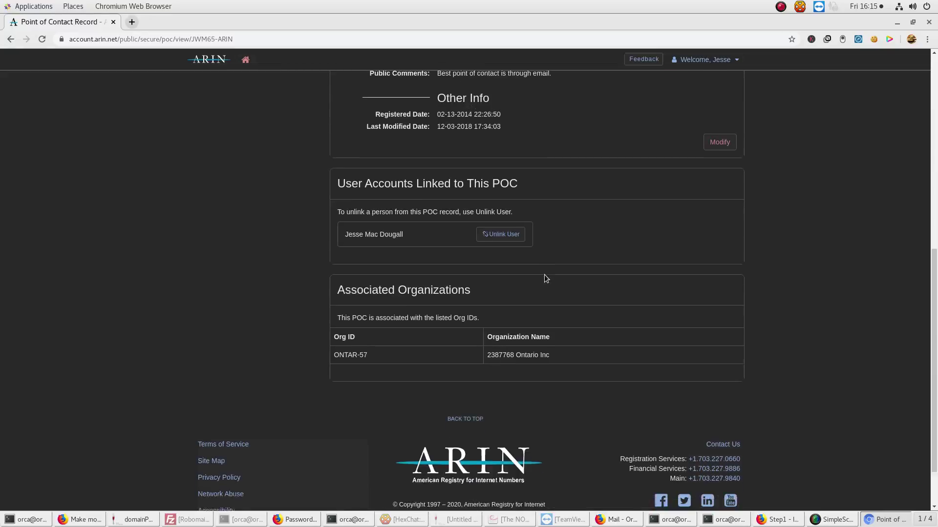
{"action": "scroll", "coordinate": [544, 274], "scroll_direction": "up", "scroll_amount": 12}
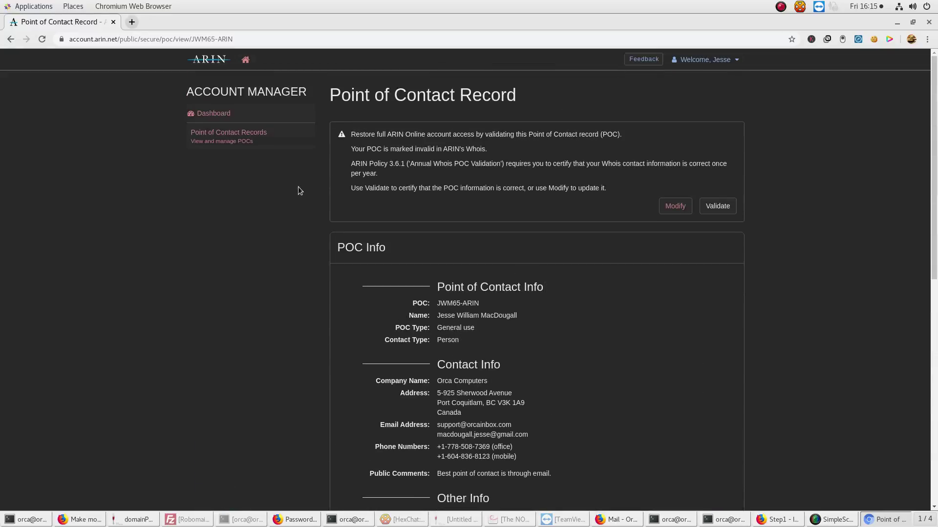
{"action": "left_click", "coordinate": [210, 116]}
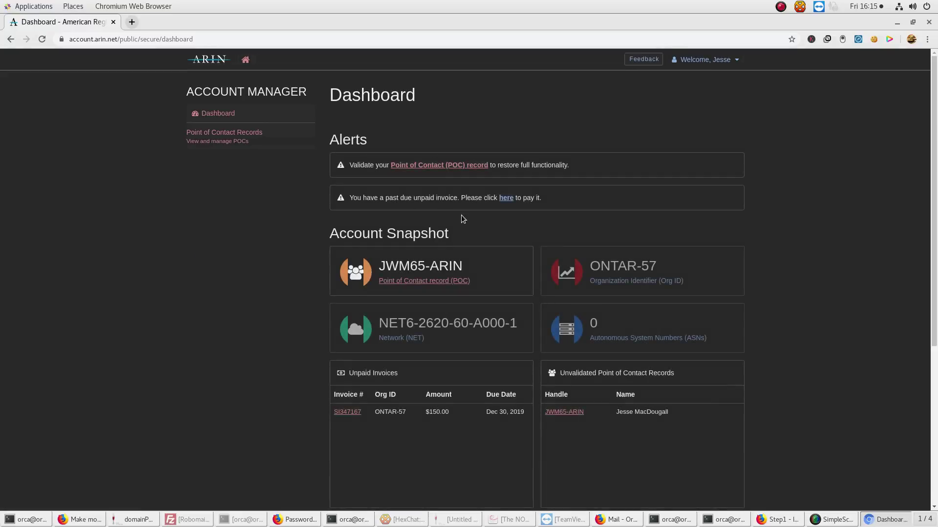
Step: Scroll through the Dashboard to review the $150.00 unpaid invoice and unvalidated POC alert
{"action": "scroll", "coordinate": [484, 244], "scroll_direction": "down", "scroll_amount": 4}
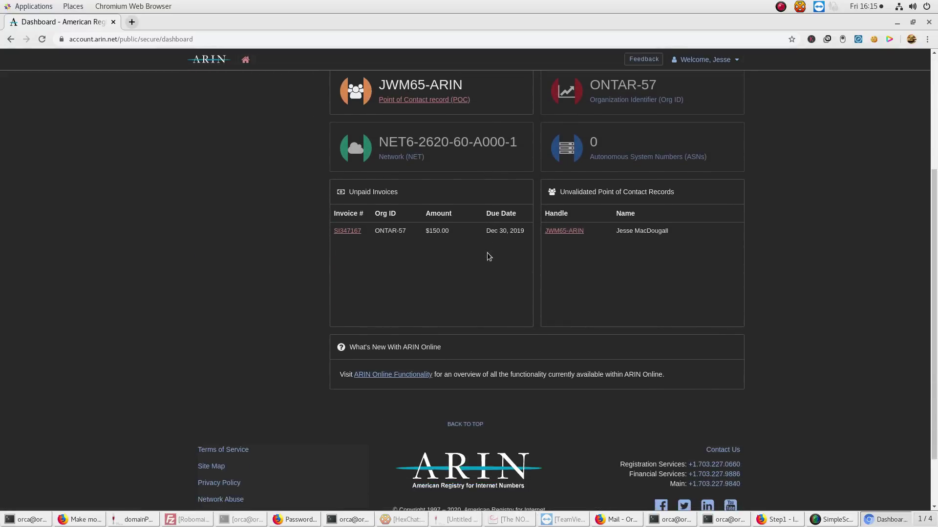
{"action": "scroll", "coordinate": [488, 253], "scroll_direction": "down", "scroll_amount": 1}
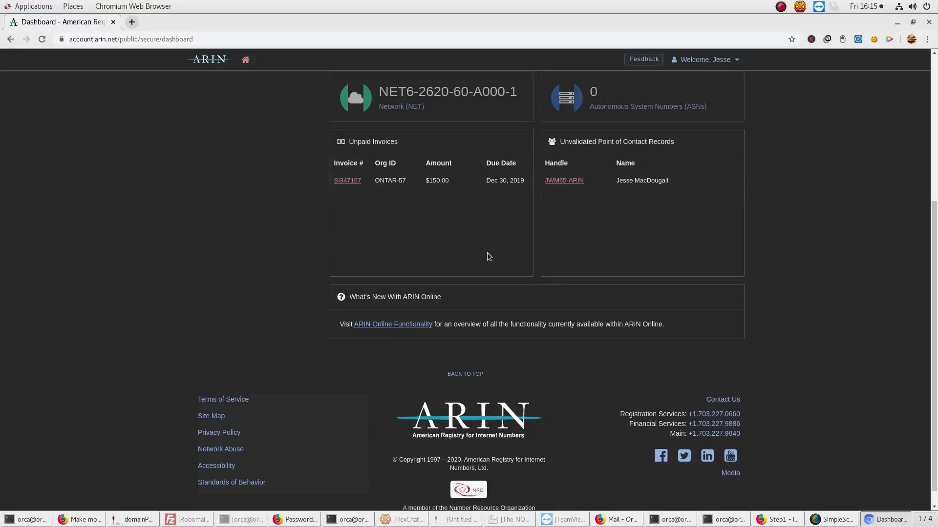
{"action": "scroll", "coordinate": [488, 254], "scroll_direction": "up", "scroll_amount": 5}
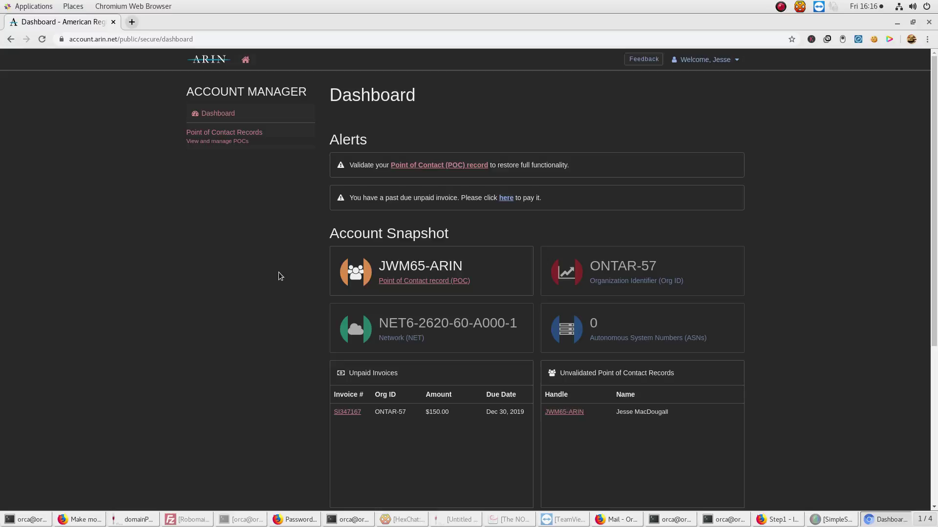
Step: Load orcacomputers.com in a new tab, then close the RoboAdmin login tab
{"action": "left_click", "coordinate": [132, 22]}
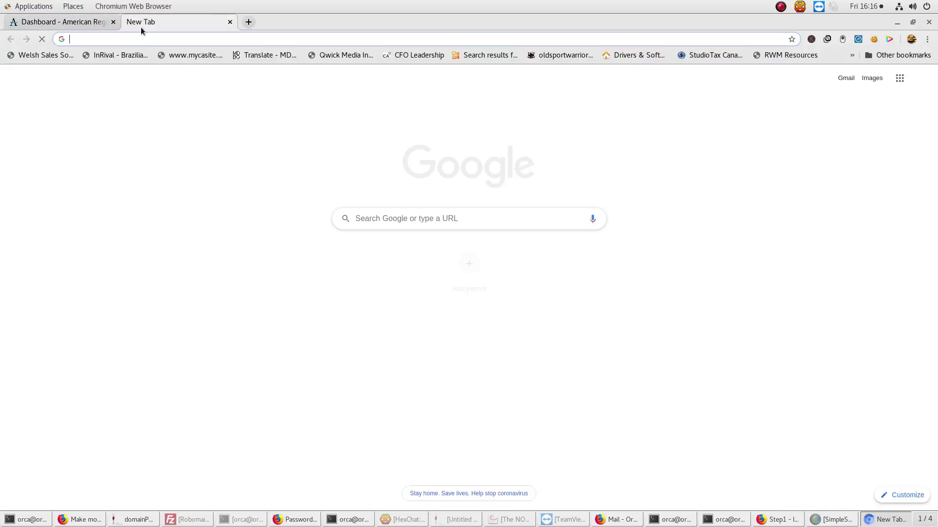
{"action": "type", "text": "orca"}
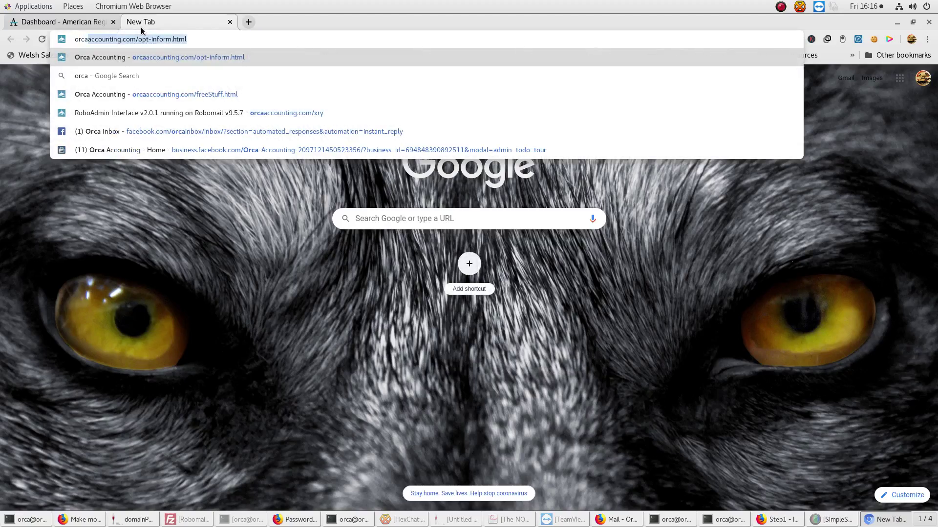
{"action": "type", "text": "computers.com"}
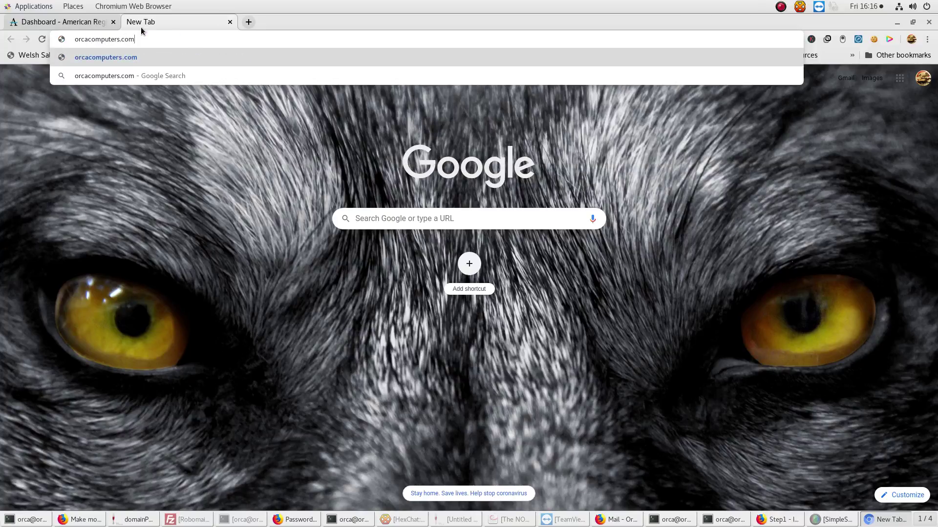
{"action": "key", "text": "Return"}
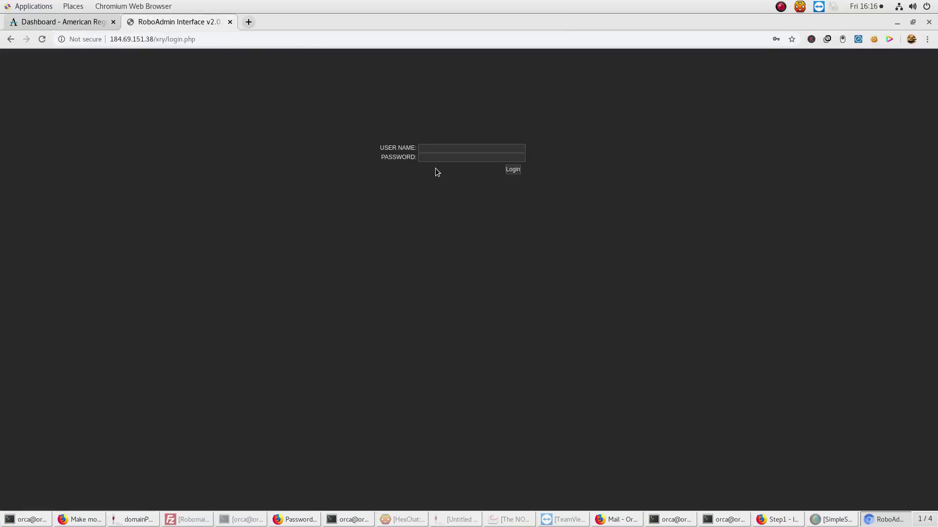
{"action": "left_click", "coordinate": [229, 22]}
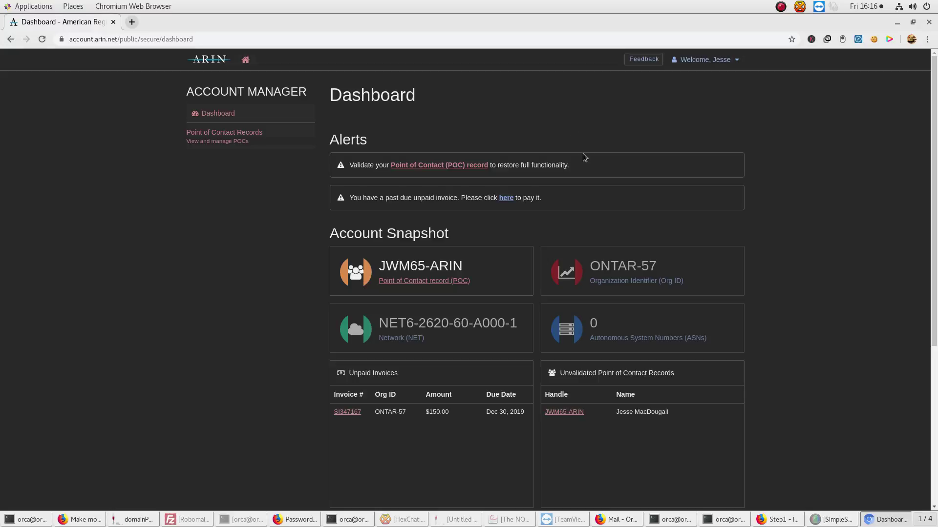
Step: Scroll through the Dashboard alerts and account snapshot, then bring up the Activities overview
{"action": "scroll", "coordinate": [304, 250], "scroll_direction": "down", "scroll_amount": 1}
{"action": "scroll", "coordinate": [304, 250], "scroll_direction": "down", "scroll_amount": 4}
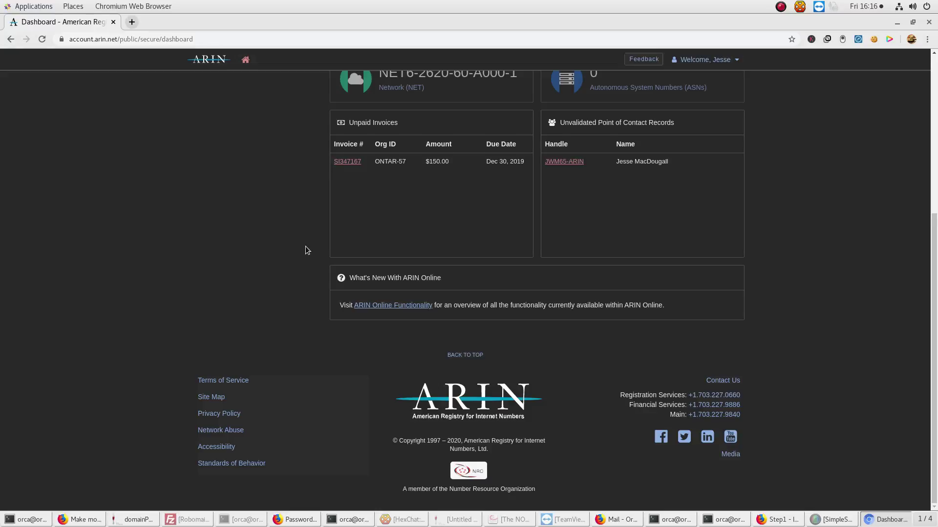
{"action": "scroll", "coordinate": [306, 250], "scroll_direction": "up", "scroll_amount": 1}
{"action": "scroll", "coordinate": [306, 250], "scroll_direction": "up", "scroll_amount": 2}
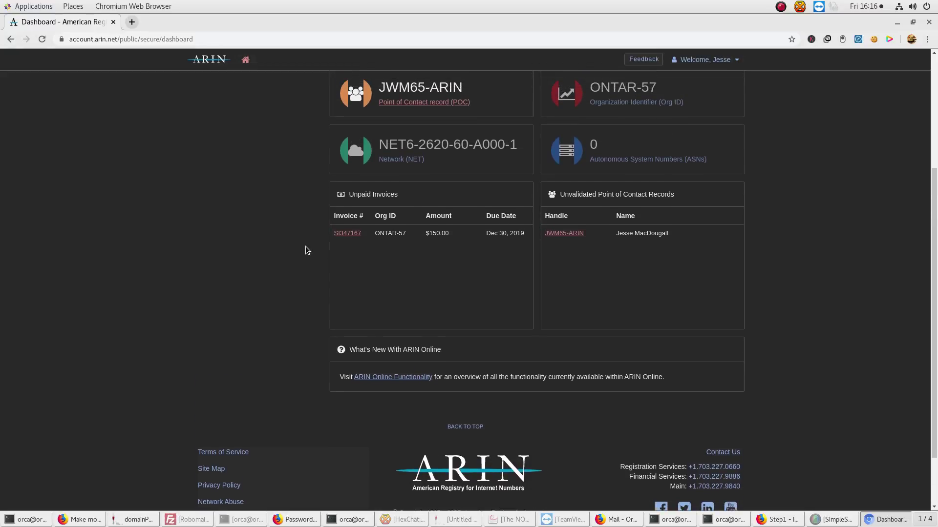
{"action": "scroll", "coordinate": [306, 247], "scroll_direction": "up", "scroll_amount": 1}
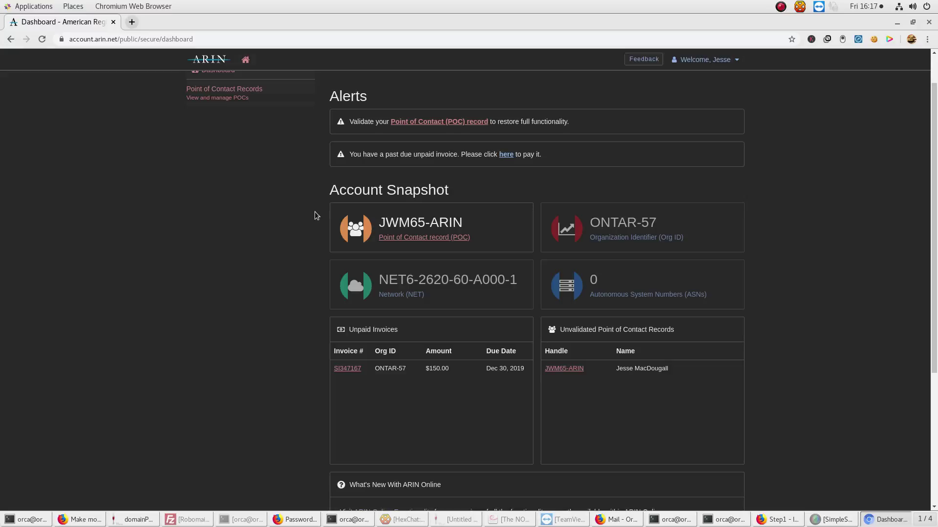
{"action": "key", "text": "super"}
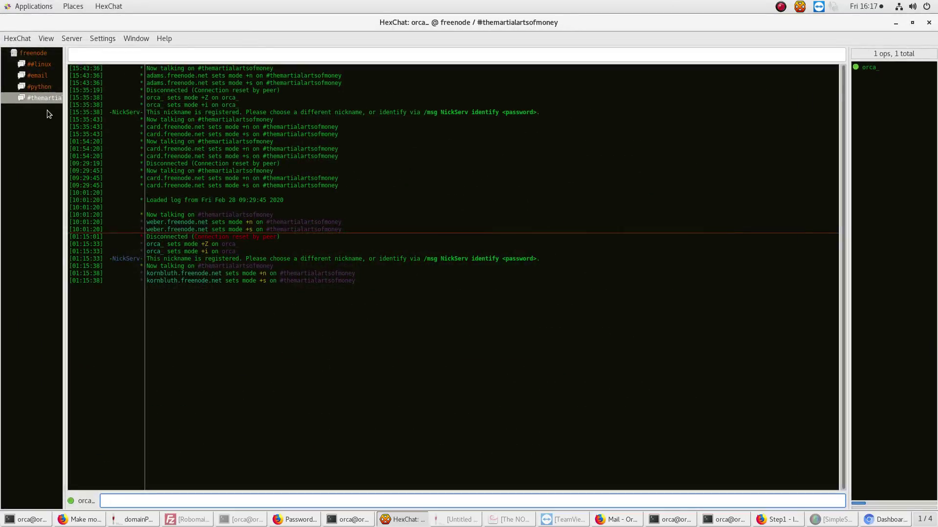
Step: Switch to the ##linux channel and paste the 2620:60:A000::/48 prefix into the message line
{"action": "left_click", "coordinate": [40, 78]}
{"action": "left_click", "coordinate": [40, 64]}
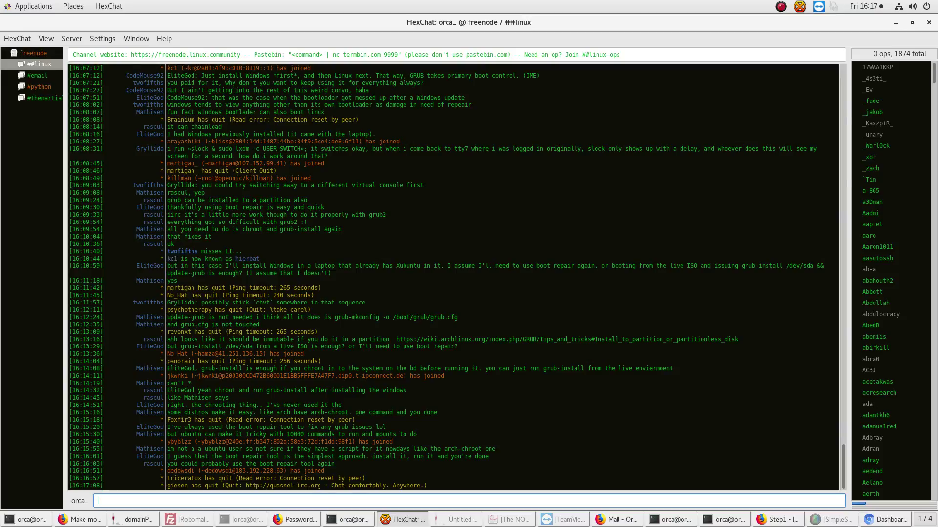
{"action": "left_click", "coordinate": [616, 519]}
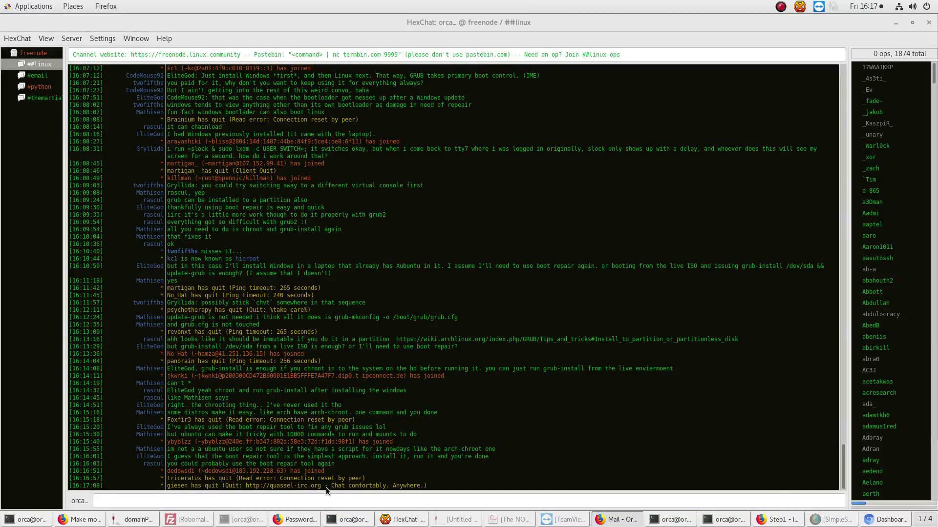
{"action": "right_click", "coordinate": [334, 500]}
{"action": "left_click", "coordinate": [352, 449]}
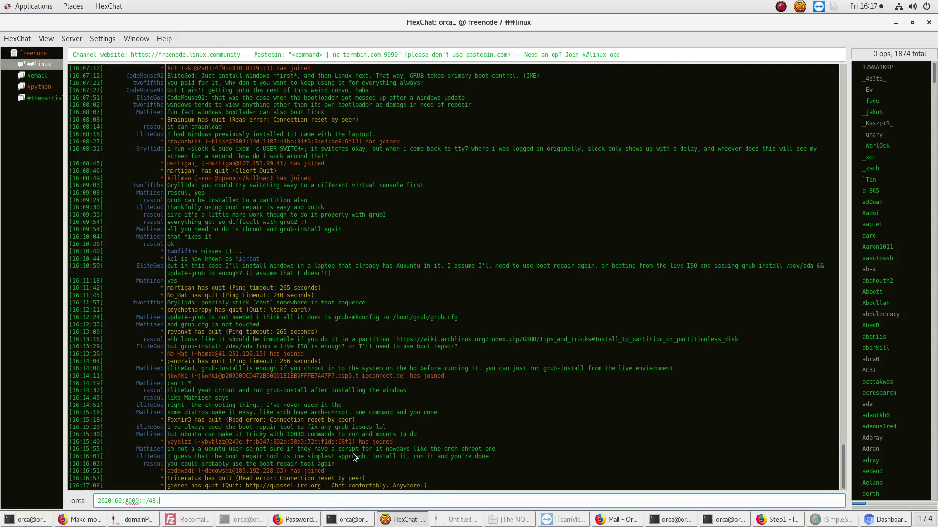
Step: Drop the trailing period and draft 'Does 2620:60:A000::/48 = 1ipv6? |'
{"action": "key", "text": "BackSpace"}
{"action": "type", "text": "Is"}
{"action": "key", "text": "BackSpace"}
{"action": "key", "text": "BackSpace"}
{"action": "key", "text": "BackSpace"}
{"action": "type", "text": "Does 2620:60:A000::/48 = 1ipv6? |"}
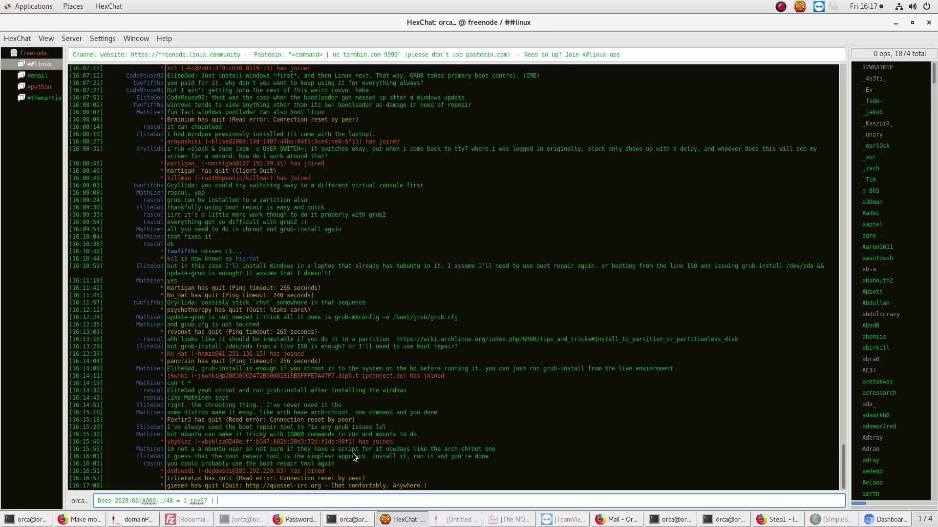
Step: Rewrite the draft to open with 'Hey guys I can't wrap my head around ipv6' and end with 'or is it "one block of multiple subnets"'
{"action": "type", "text": "Hey "}
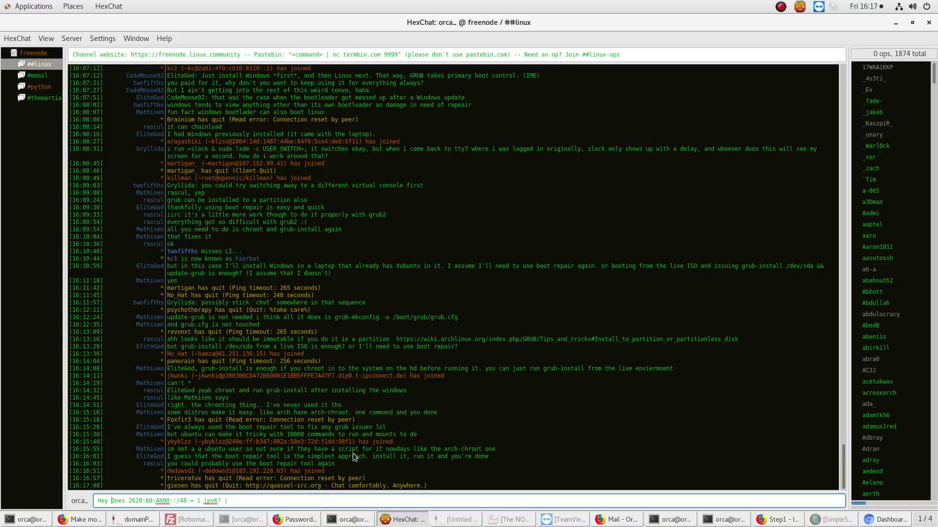
{"action": "type", "text": "g"}
{"action": "type", "text": "I can"}
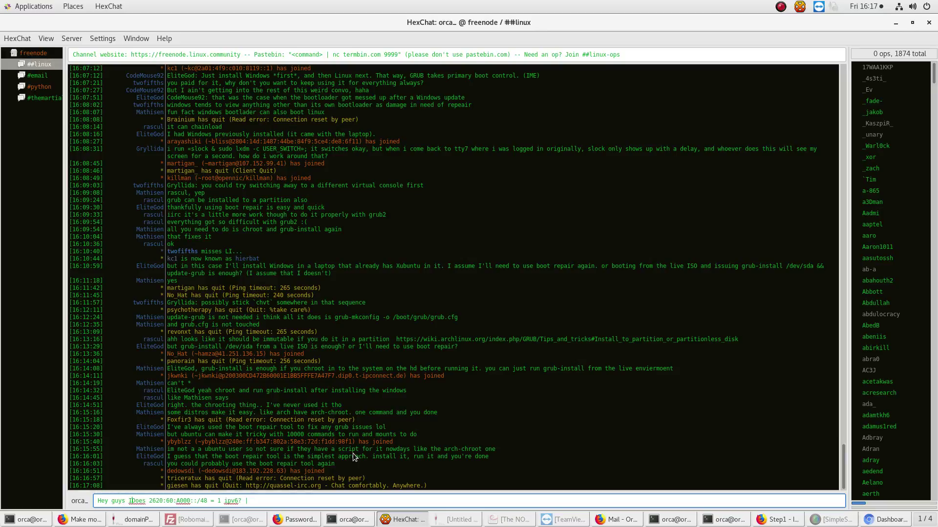
{"action": "type", "text": "'t wrap my"}
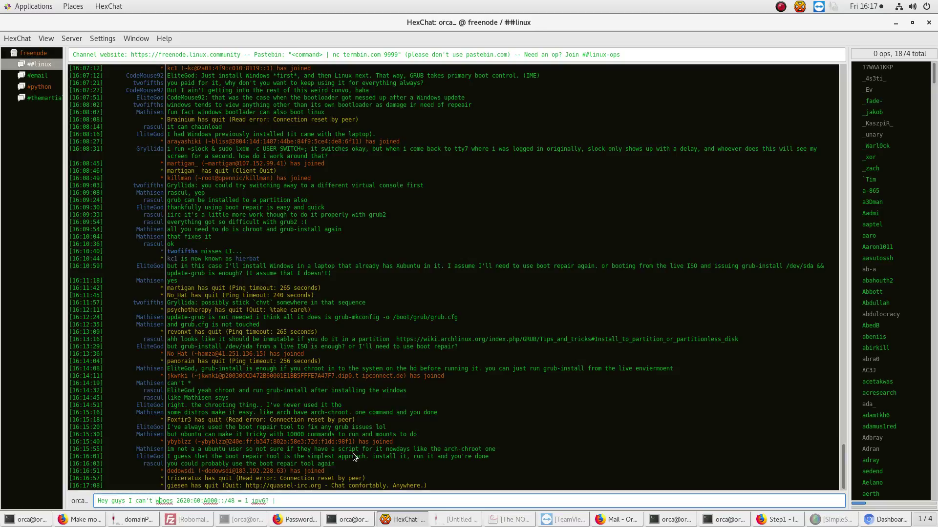
{"action": "type", "text": " head "}
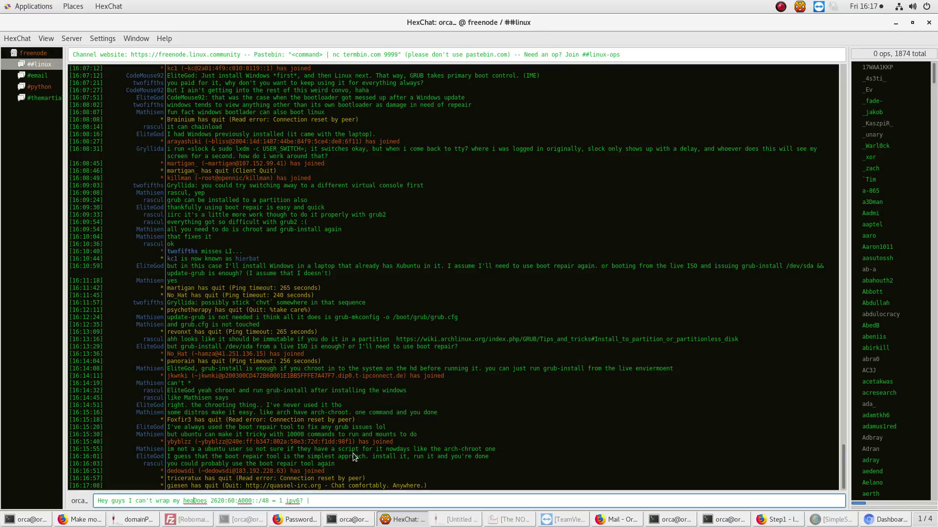
{"action": "type", "text": "around "}
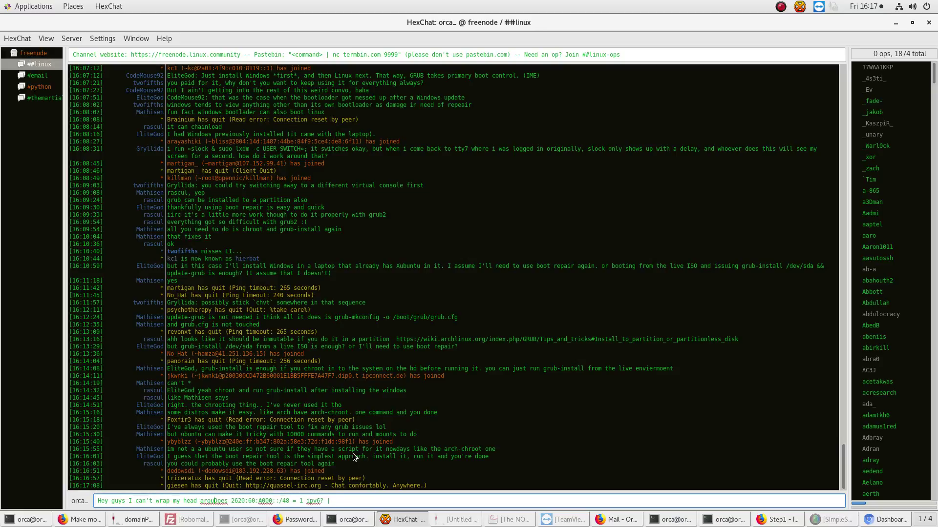
{"action": "type", "text": "ipv6"}
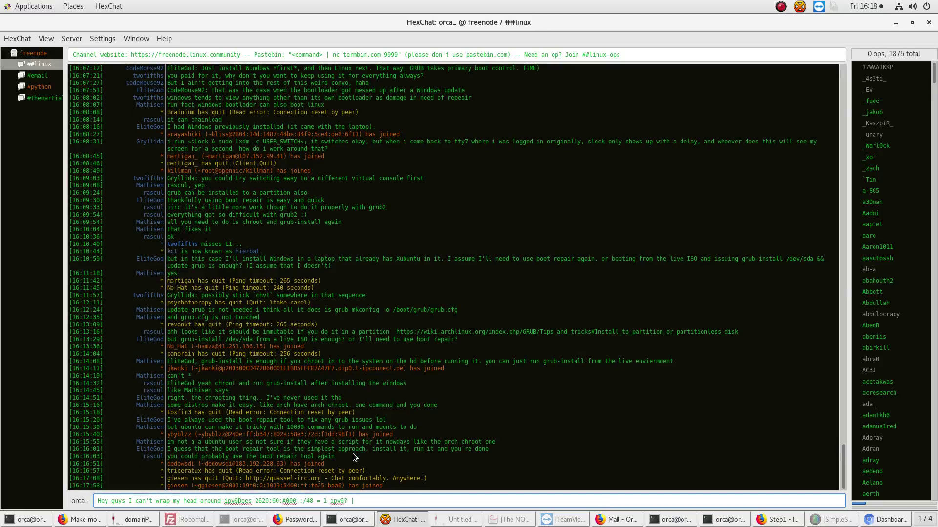
{"action": "type", "text": " | D"}
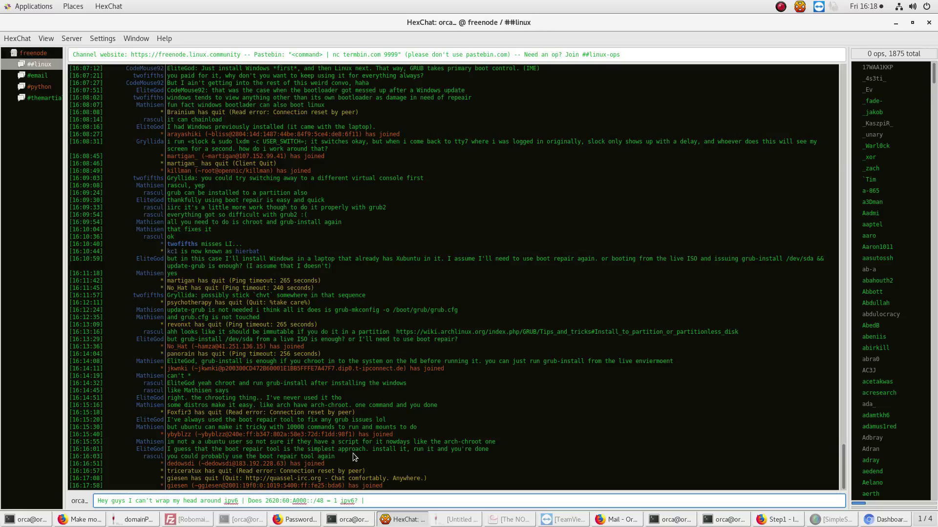
{"action": "type", "text": "oes 2620:60:A000::/48 = 1 ipv6? | or is it \"one block oof mu"}
{"action": "key", "text": "BackSpace"}
{"action": "key", "text": "BackSpace"}
{"action": "key", "text": "BackSpace"}
{"action": "key", "text": "BackSpace"}
{"action": "key", "text": "BackSpace"}
{"action": "type", "text": "f multiple subnets\""}
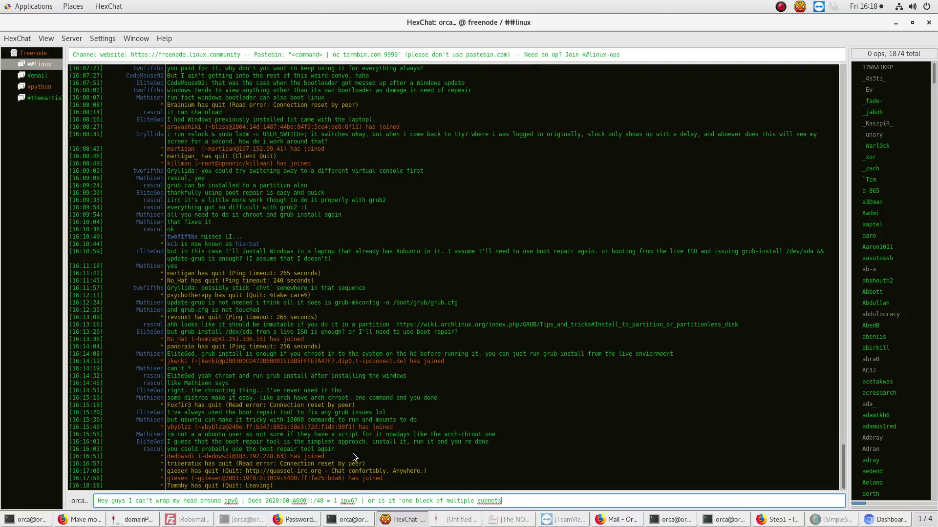